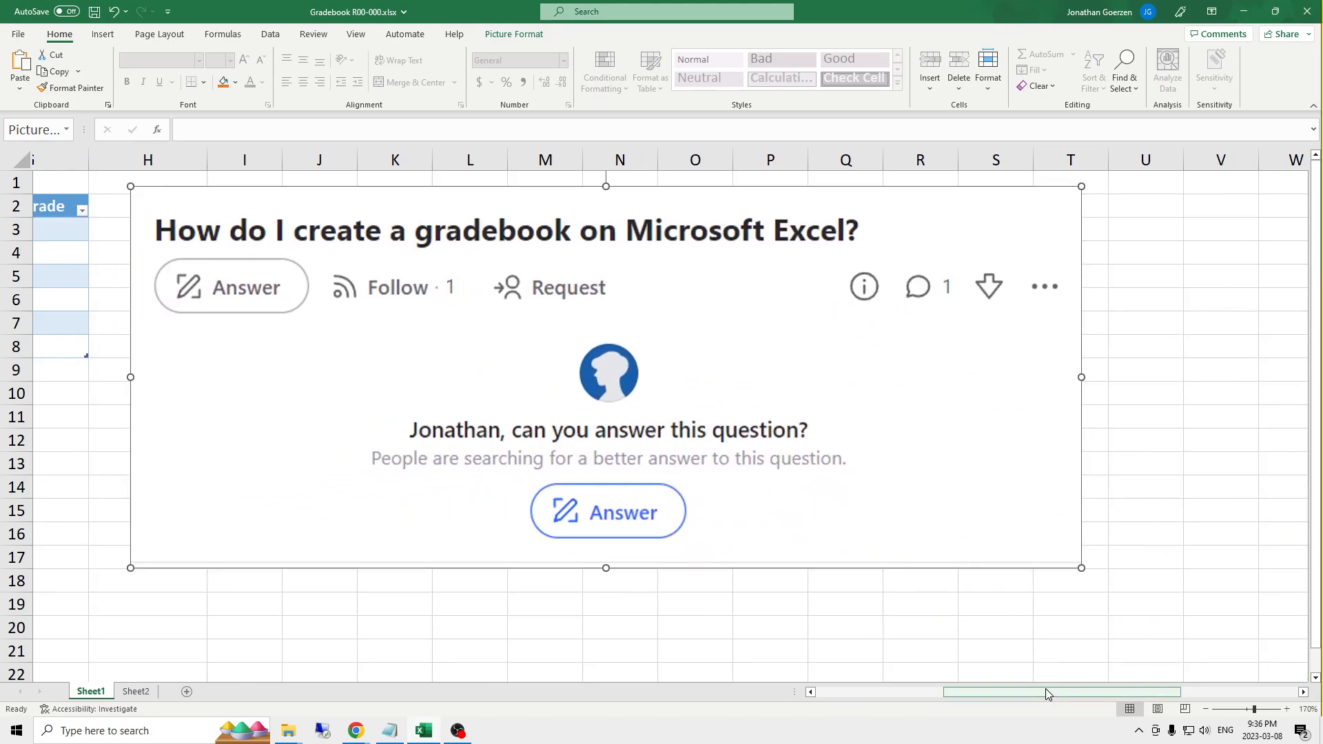
- Delete the pasted question picture from Sheet1 so the gradebook table is clear
{"action": "left_click_drag", "start_coordinate": [1047, 691], "coordinate": [923, 691]}
{"action": "left_click_drag", "start_coordinate": [959, 464], "coordinate": [387, 440]}
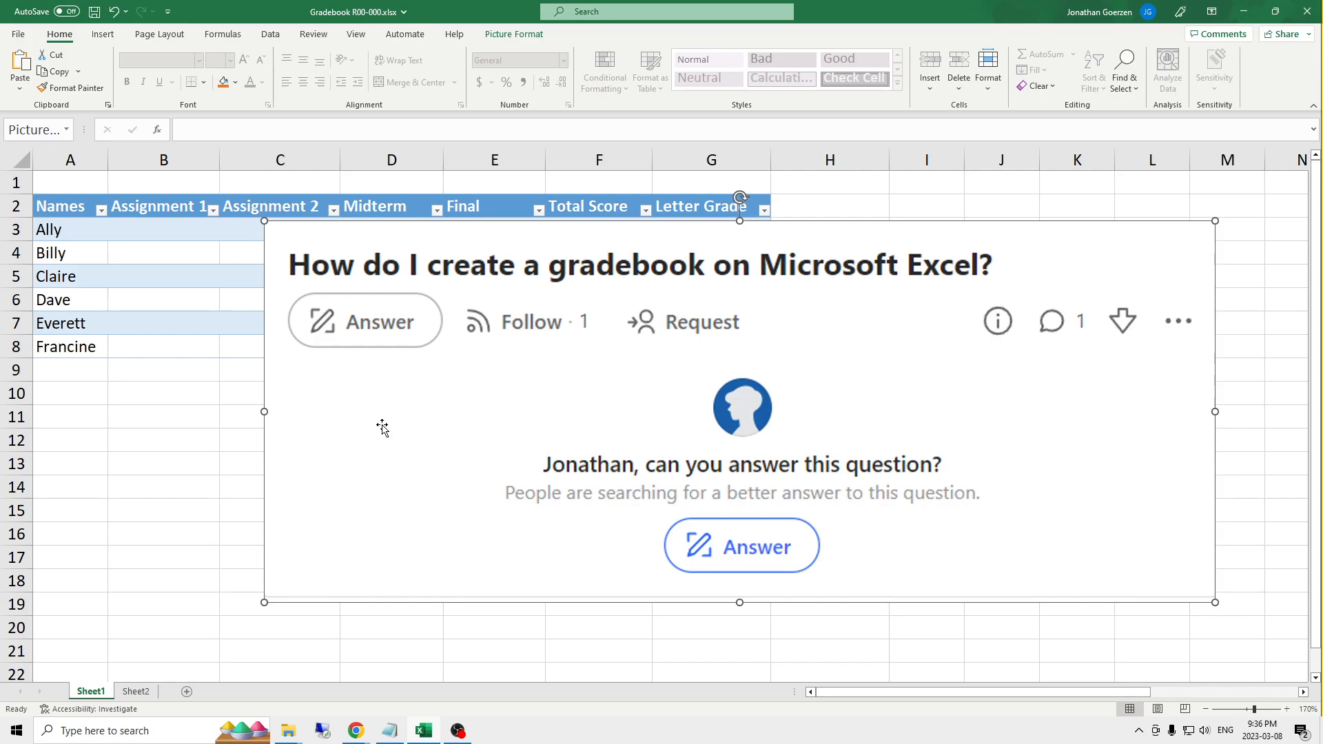
{"action": "key", "text": "Delete"}
{"action": "left_click", "coordinate": [731, 462]}
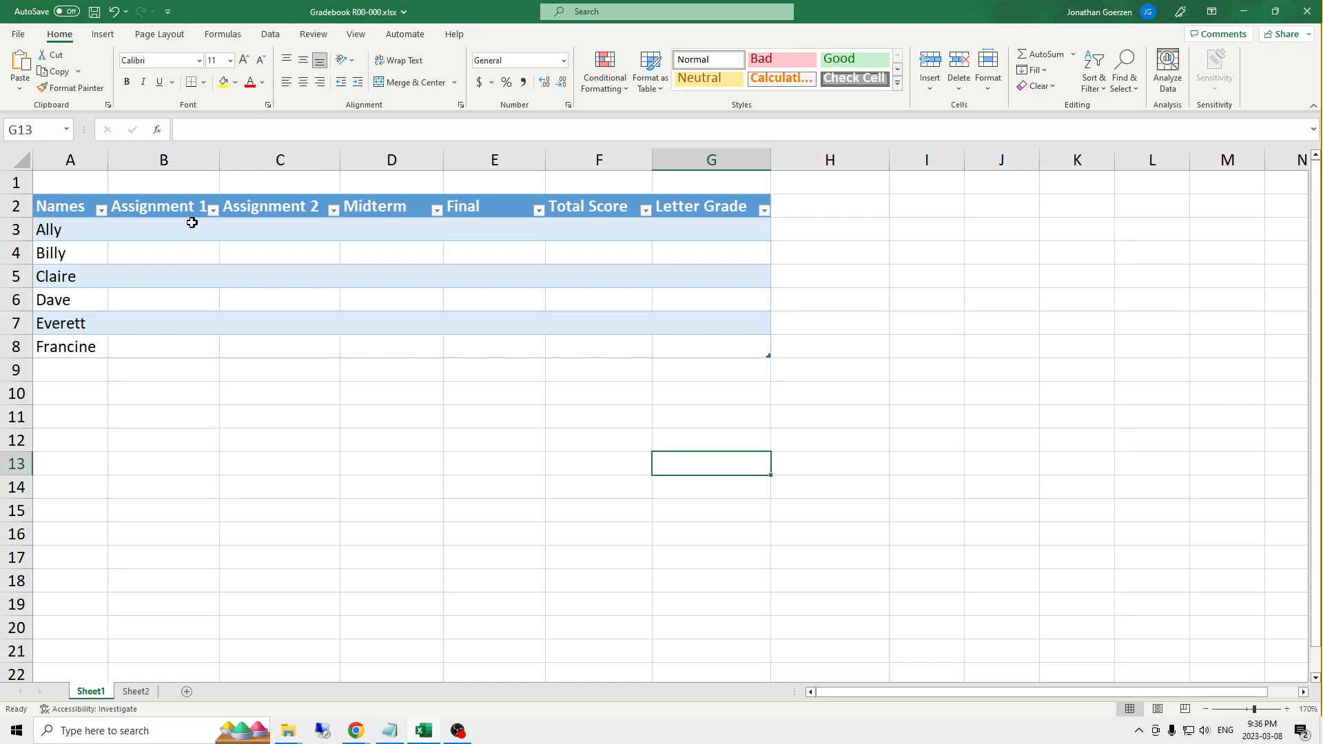
- Examine the gradebook's assignment columns and student list, and the formulas in the Total Score and Letter Grade columns
{"action": "left_click", "coordinate": [168, 160]}
{"action": "left_click", "coordinate": [294, 156]}
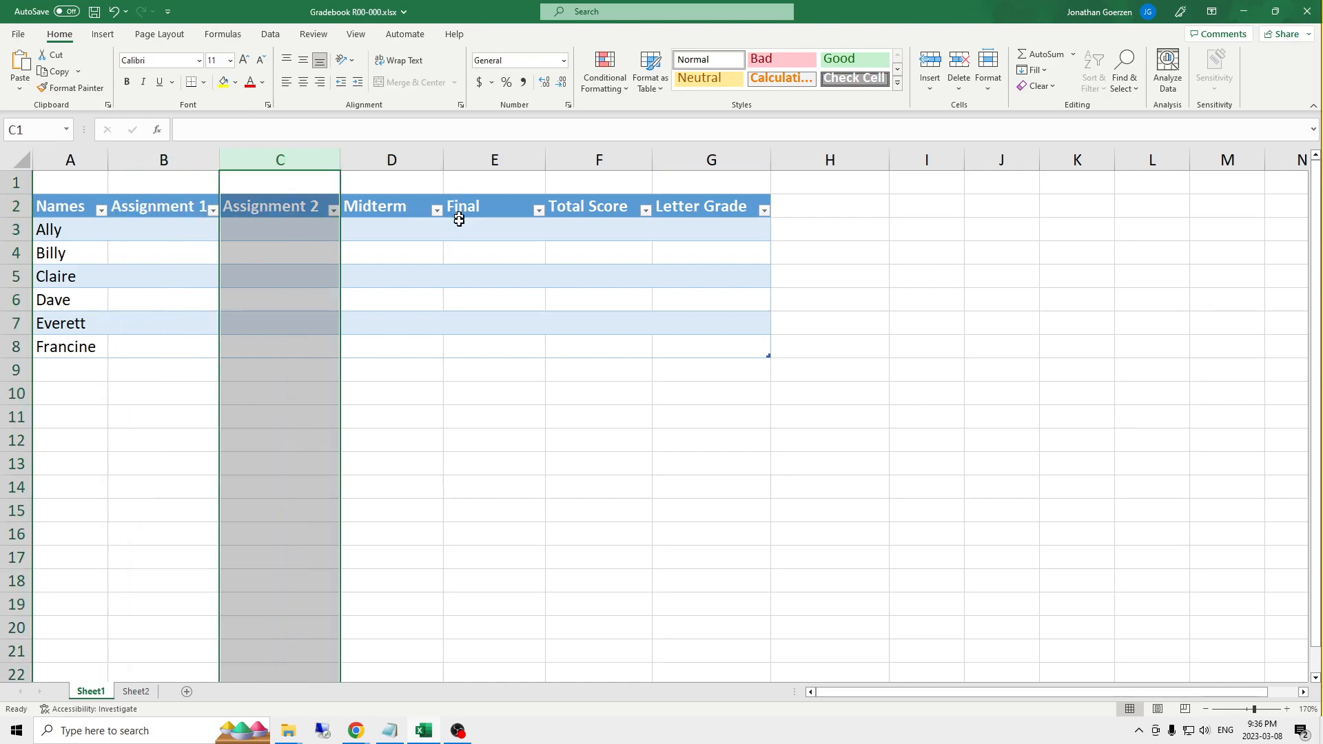
{"action": "left_click", "coordinate": [423, 251]}
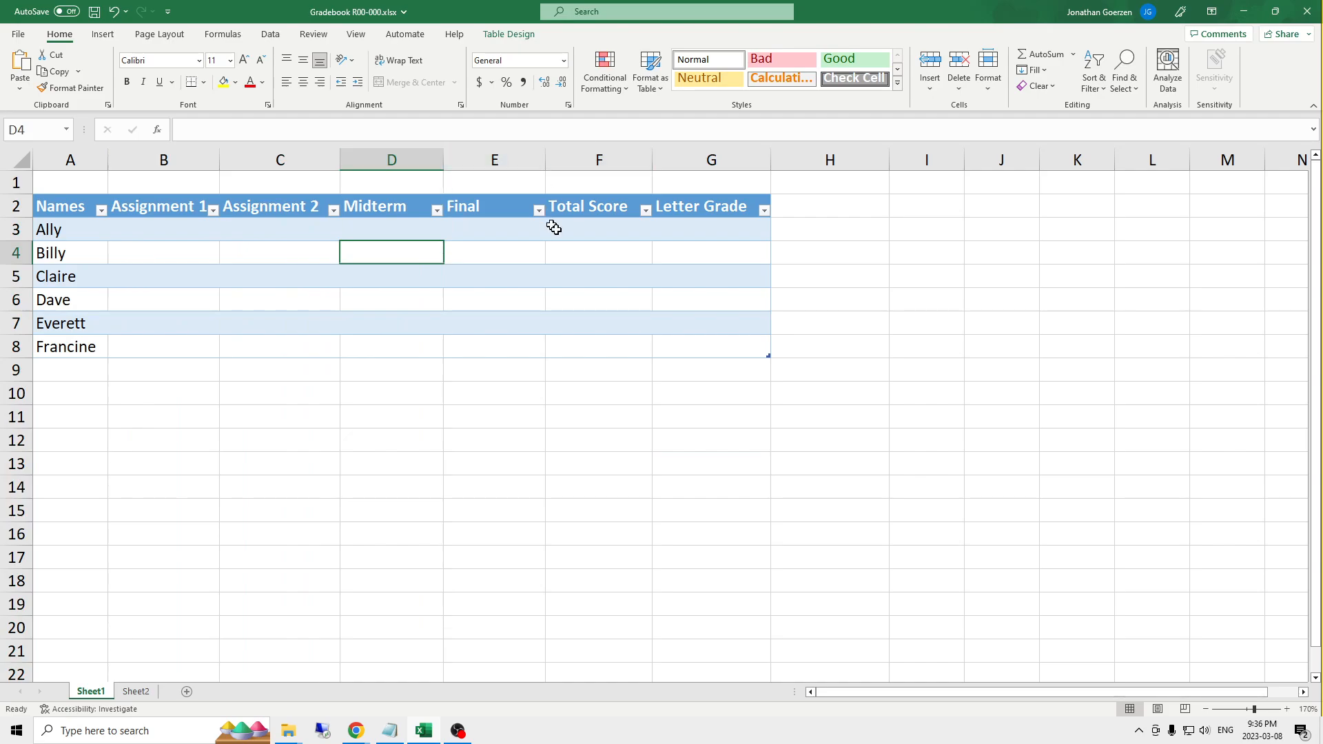
{"action": "left_click_drag", "start_coordinate": [60, 234], "coordinate": [69, 348]}
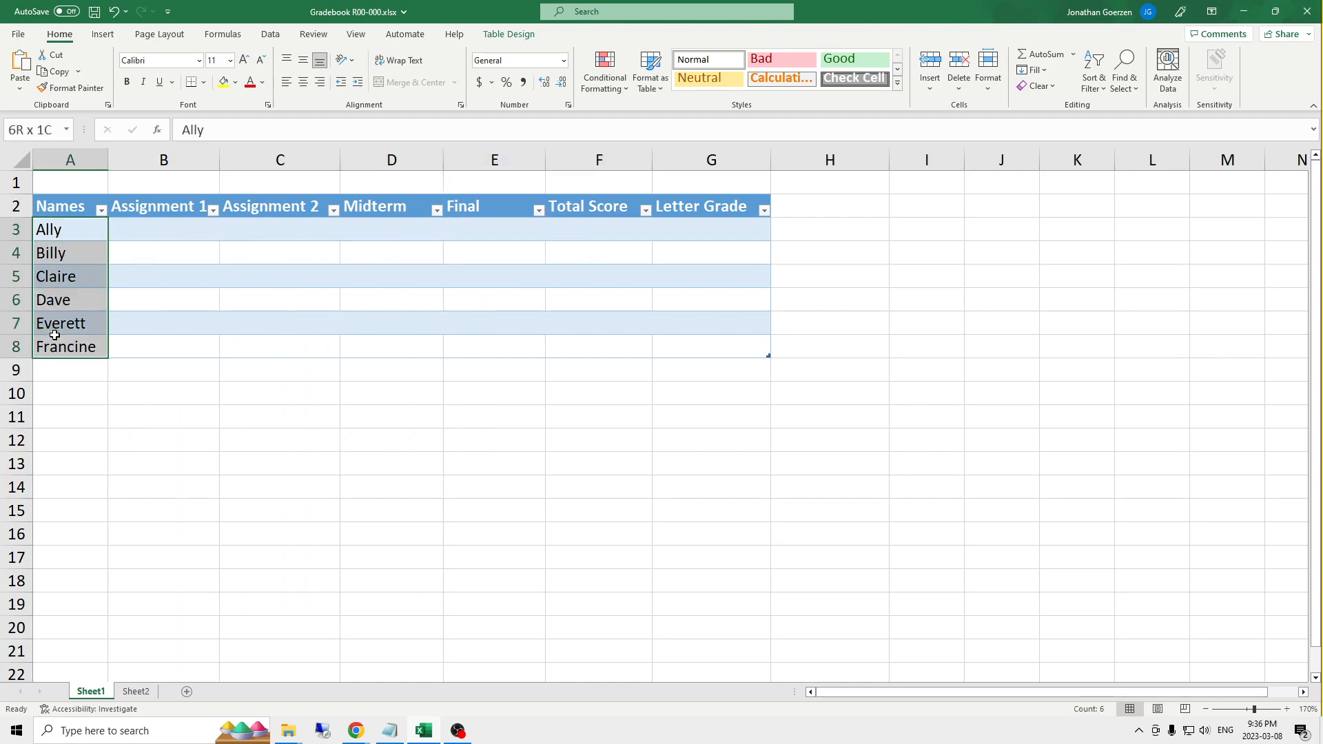
{"action": "left_click", "coordinate": [180, 232]}
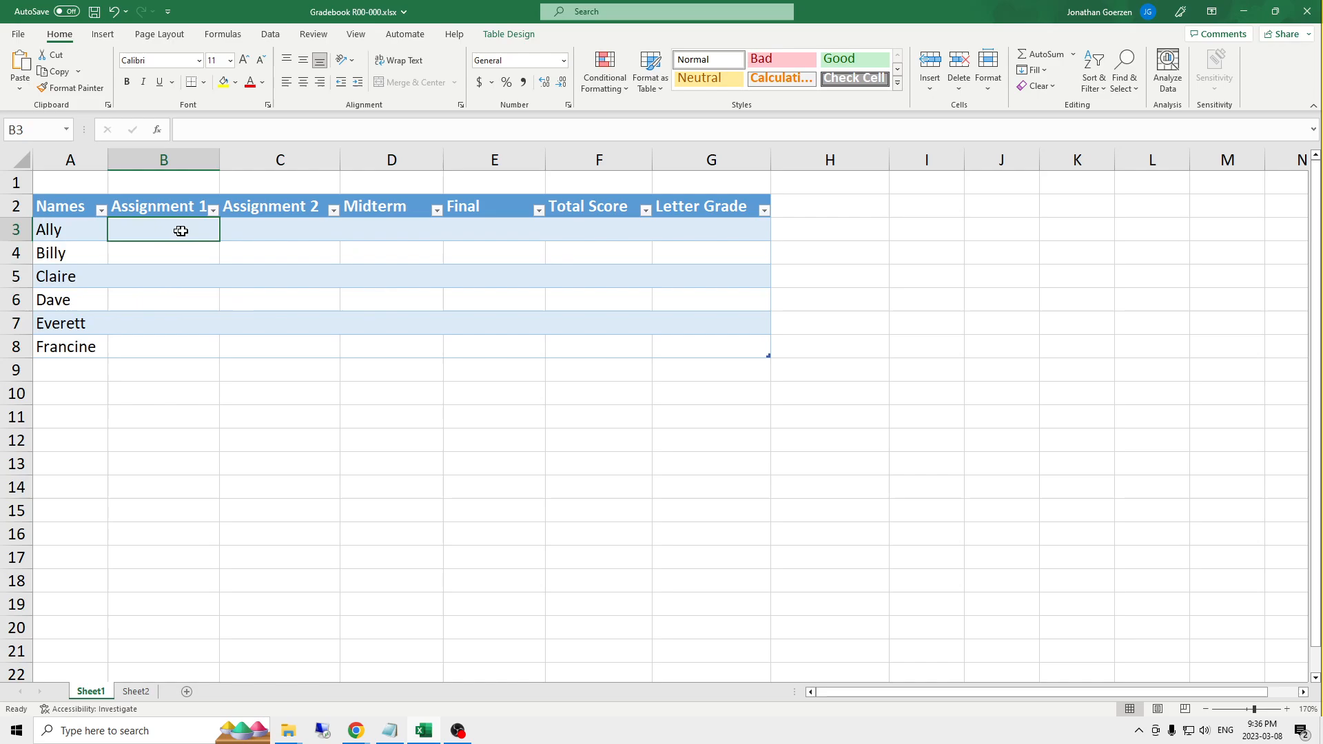
{"action": "left_click", "coordinate": [602, 232]}
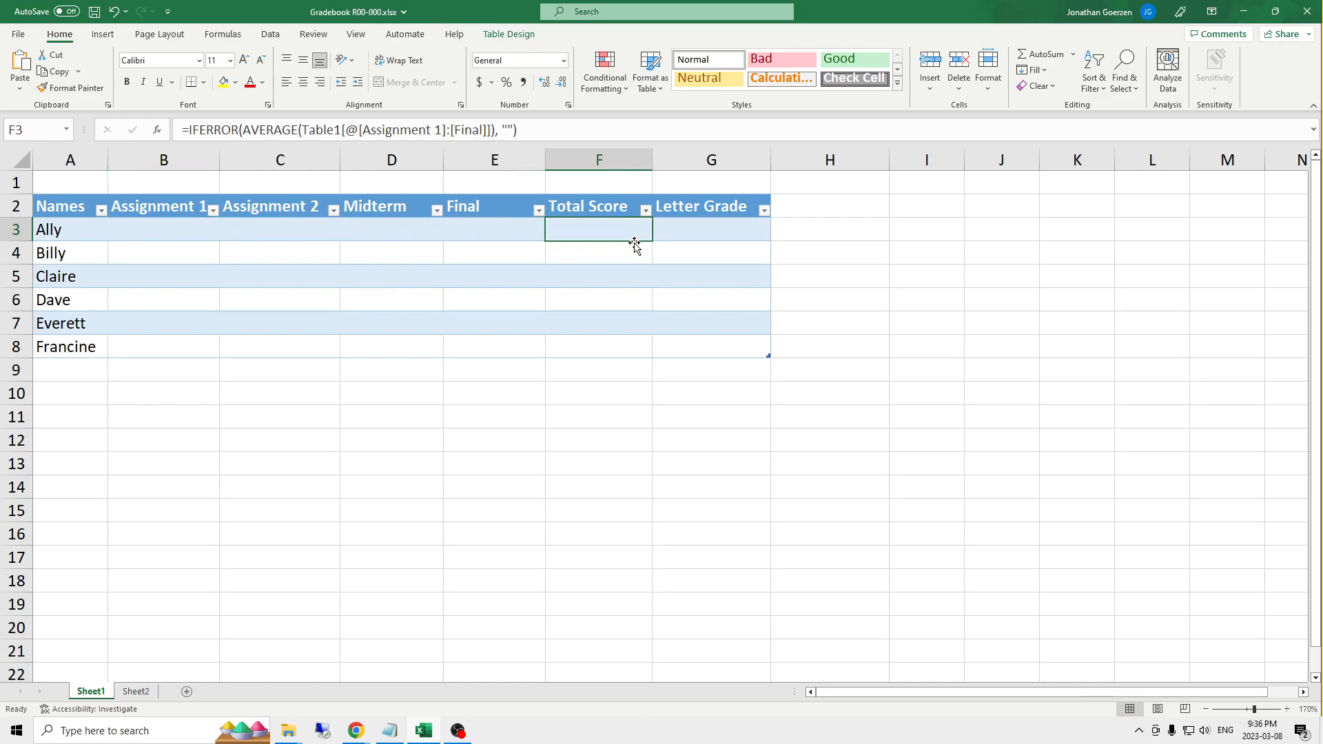
{"action": "key", "text": "F2"}
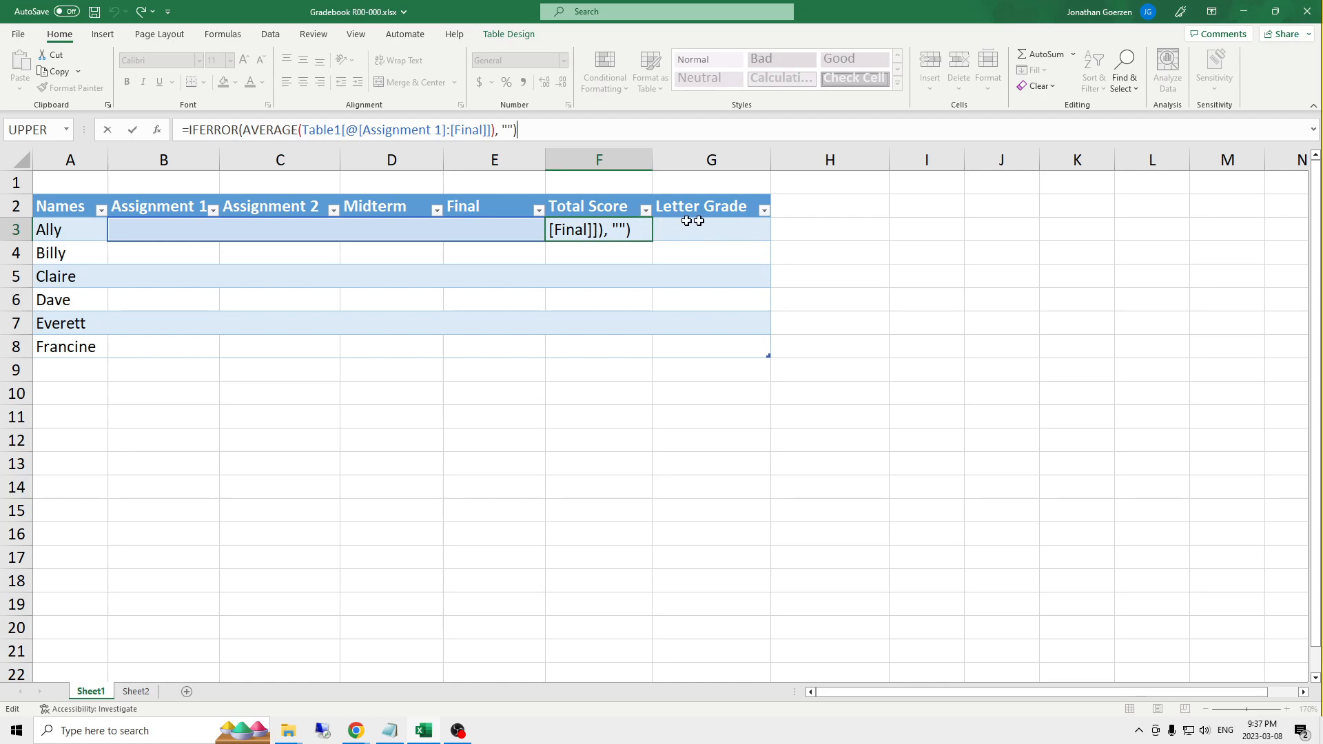
{"action": "left_click", "coordinate": [723, 222]}
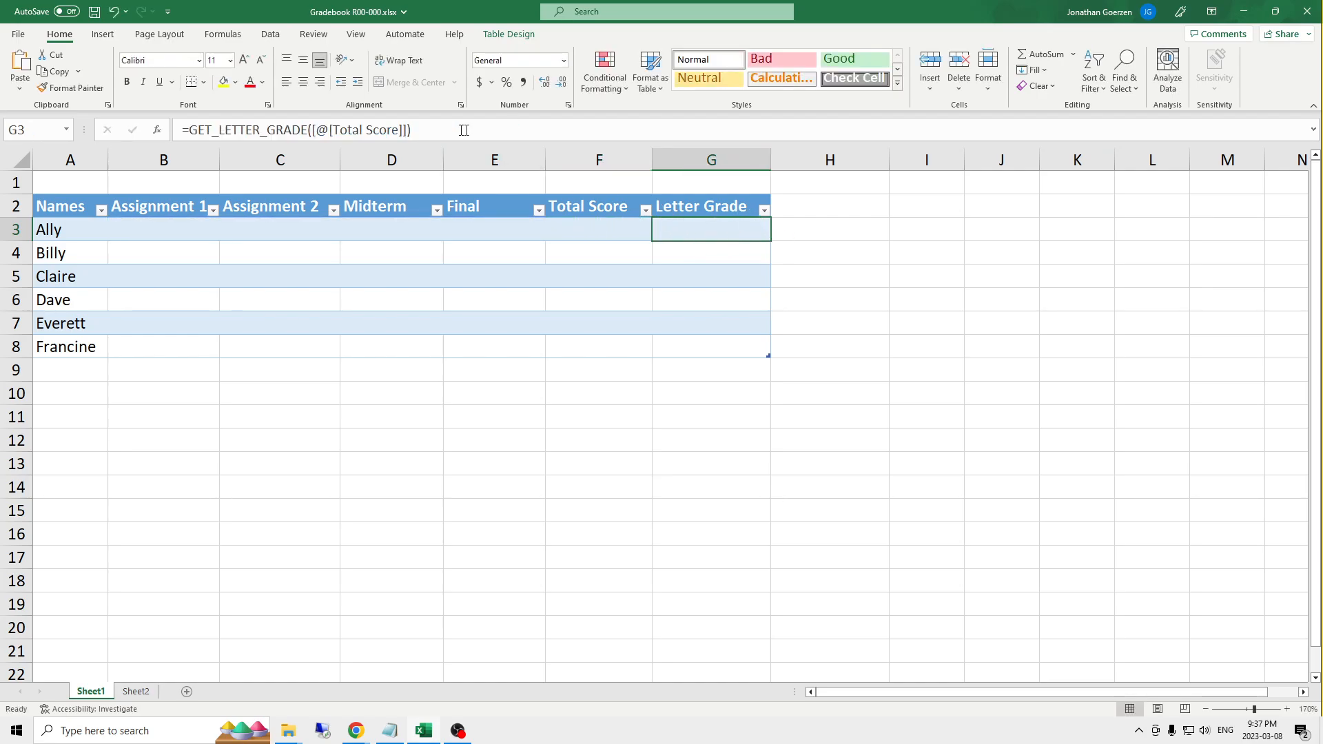
{"action": "left_click_drag", "start_coordinate": [463, 130], "coordinate": [182, 130]}
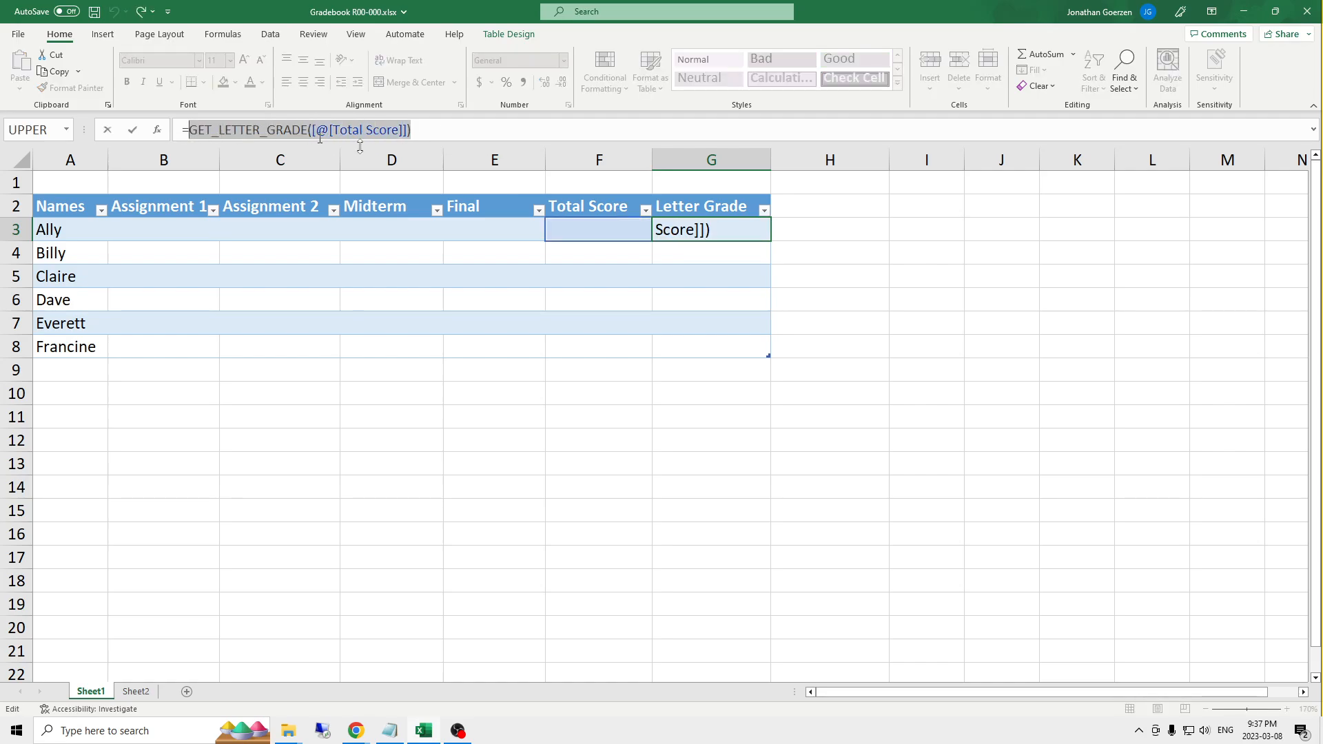
{"action": "key", "text": "Return"}
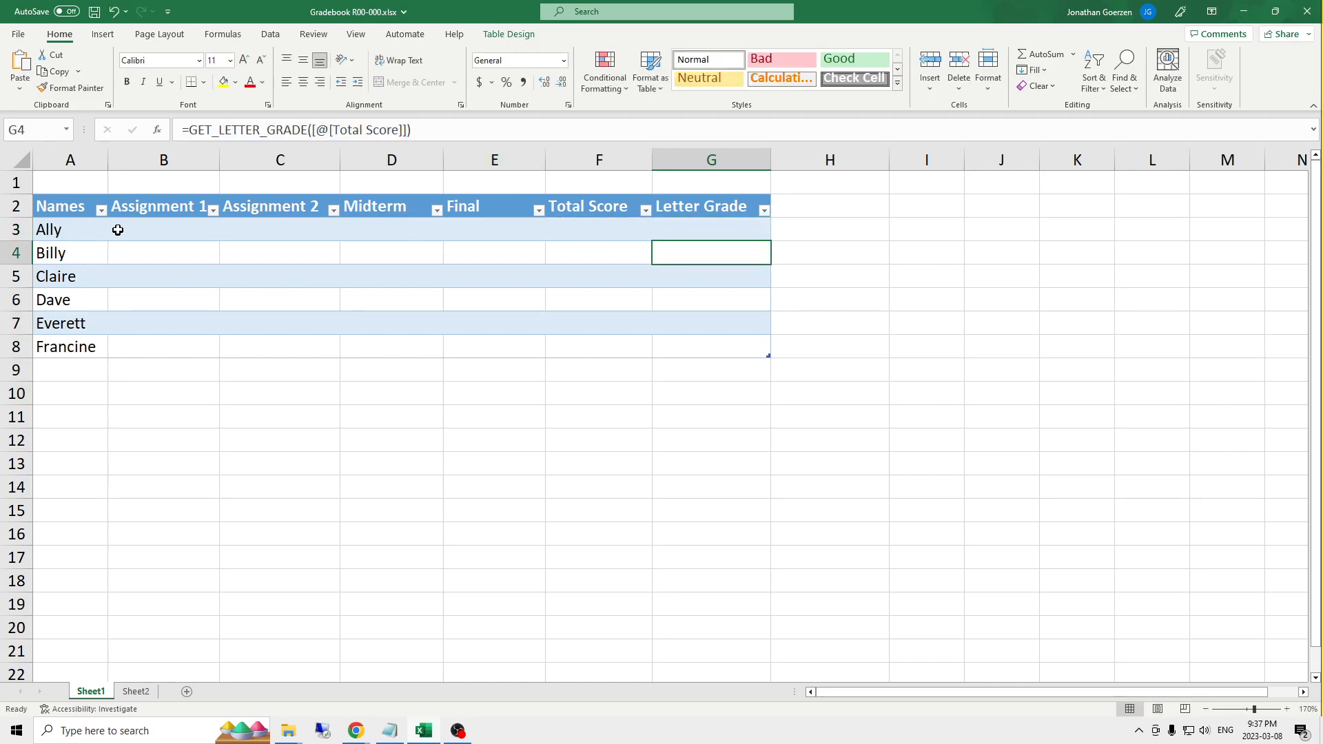
- Enter the first student's scores: Assignment 1 86, Assignment 2 95, Midterm 73 and Final 98
{"action": "left_click", "coordinate": [148, 234]}
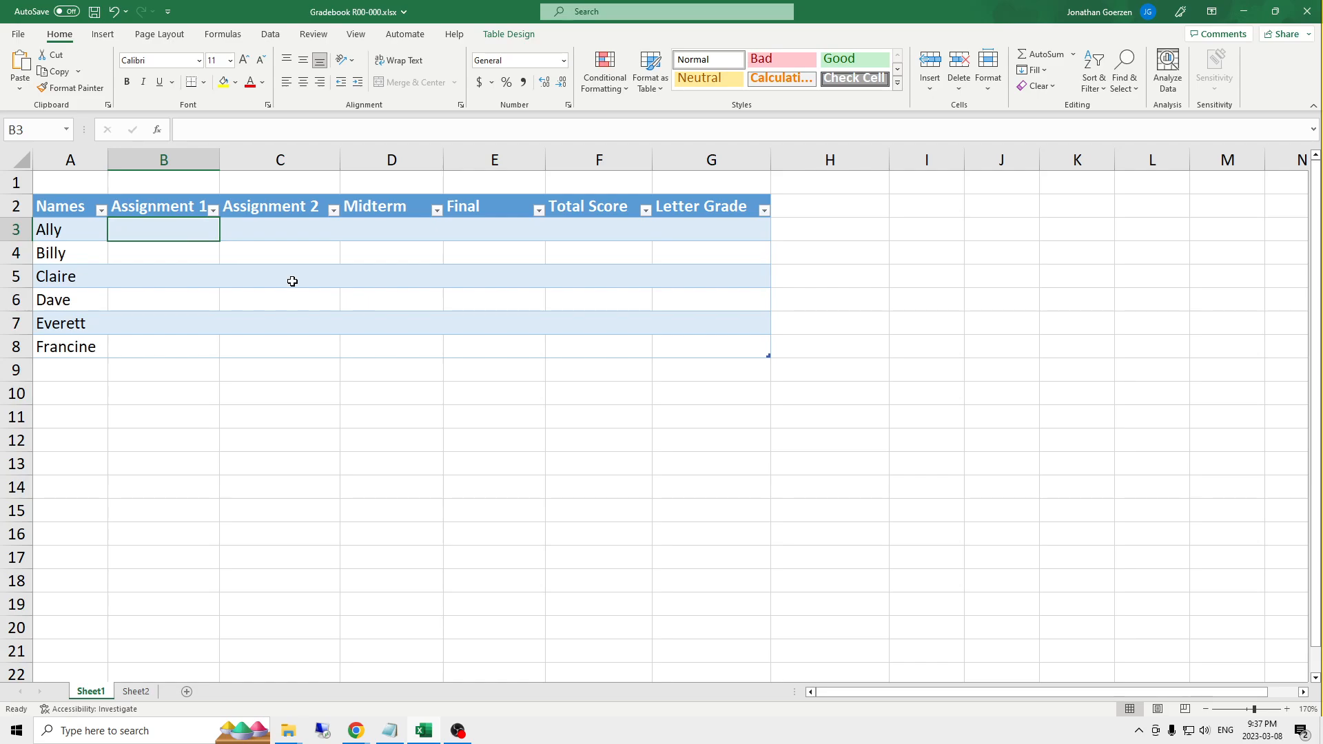
{"action": "type", "text": "86"}
{"action": "key", "text": "Tab"}
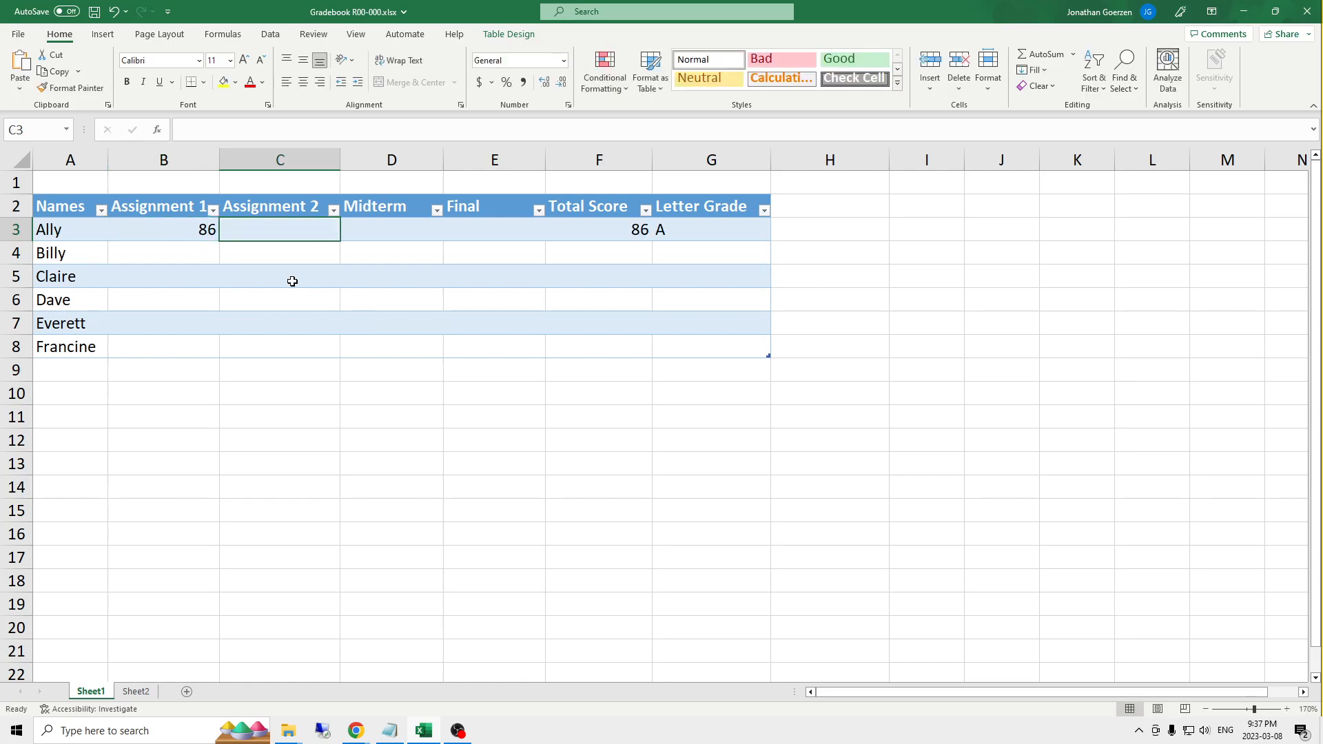
{"action": "type", "text": "95"}
{"action": "key", "text": "Tab"}
{"action": "type", "text": "7"}
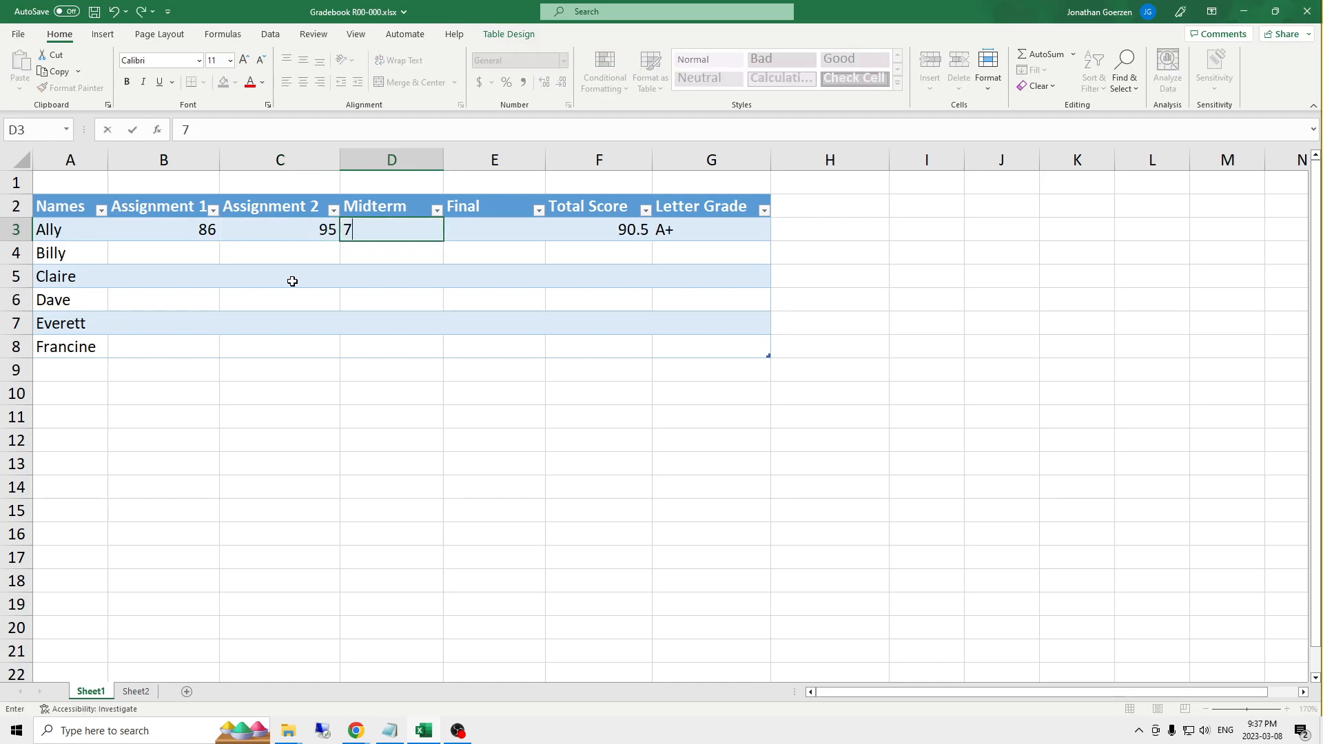
{"action": "key", "text": "Tab"}
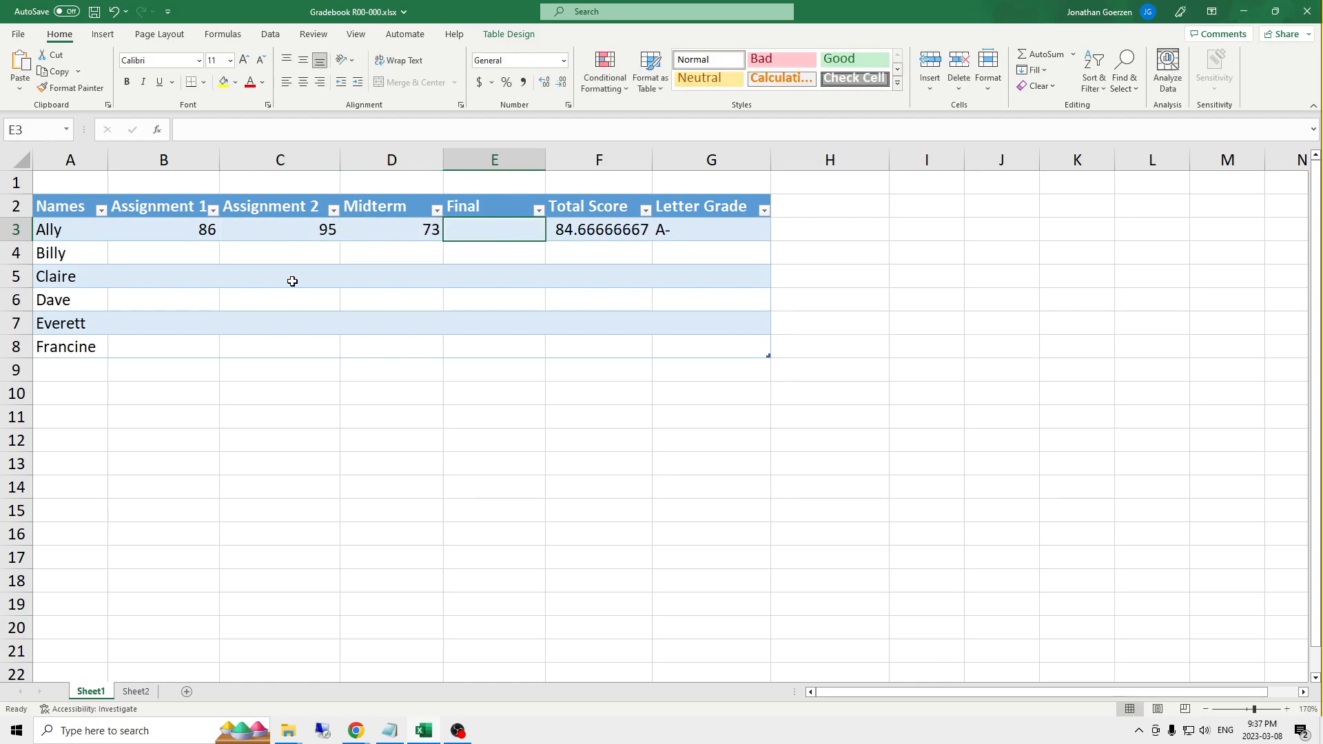
{"action": "type", "text": "98"}
{"action": "key", "text": "Tab"}
- Review the first student's Total Score and Letter Grade, and examine the grades and percent scores in Sheet2's Grade Lookup table
{"action": "key", "text": "Left"}
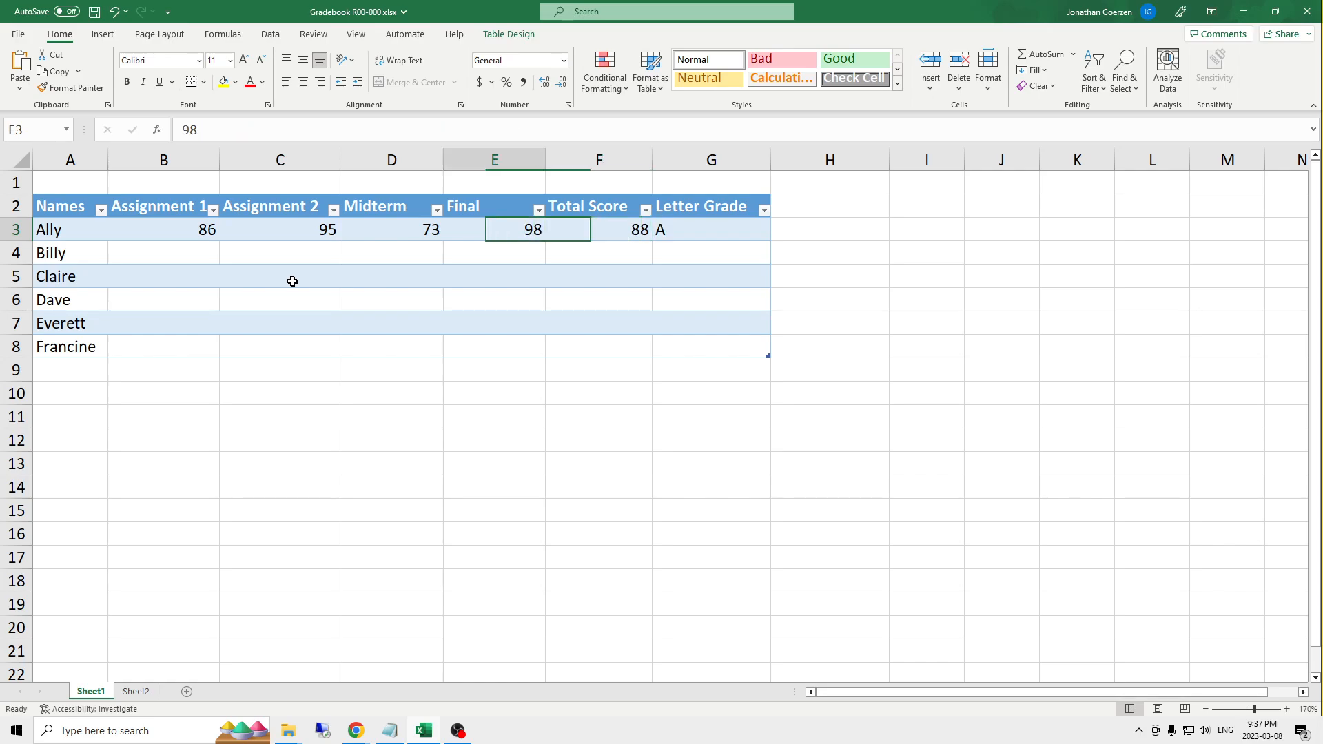
{"action": "key", "text": "Right"}
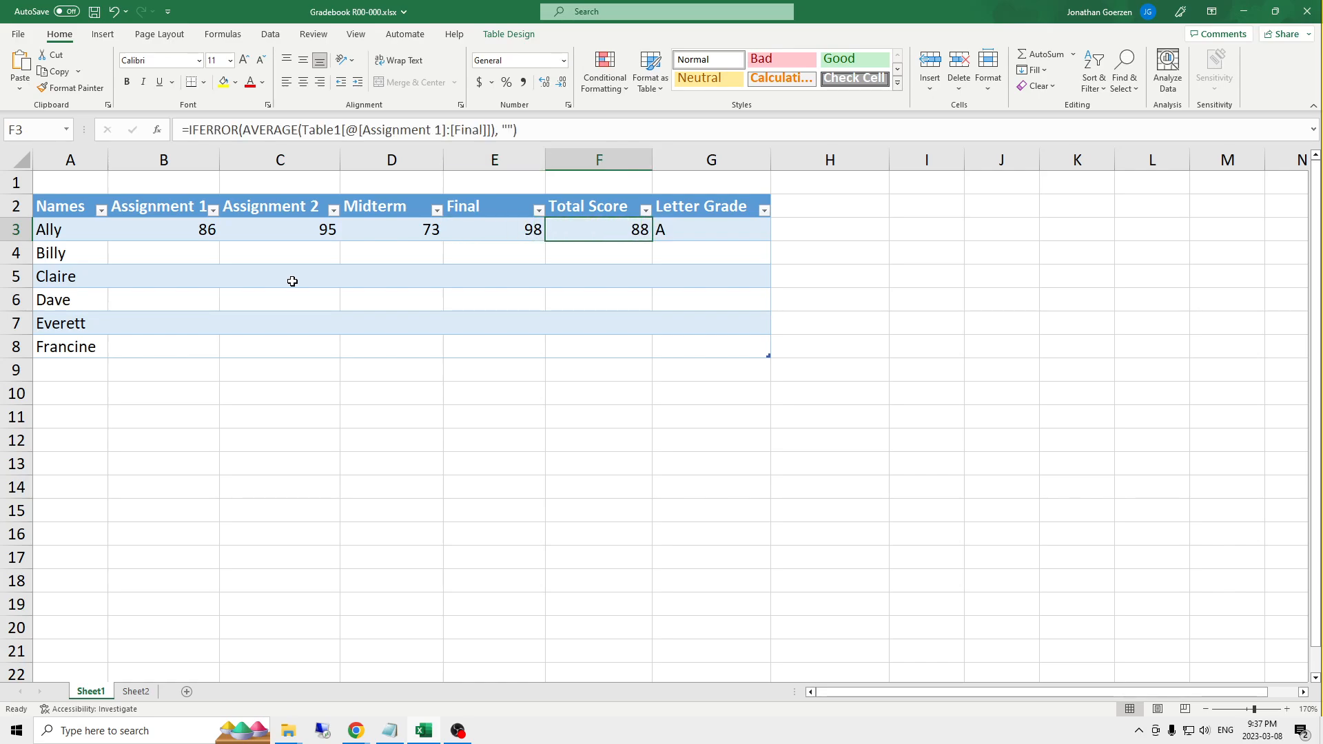
{"action": "key", "text": "Left"}
{"action": "key", "text": "Right"}
{"action": "key", "text": "Right"}
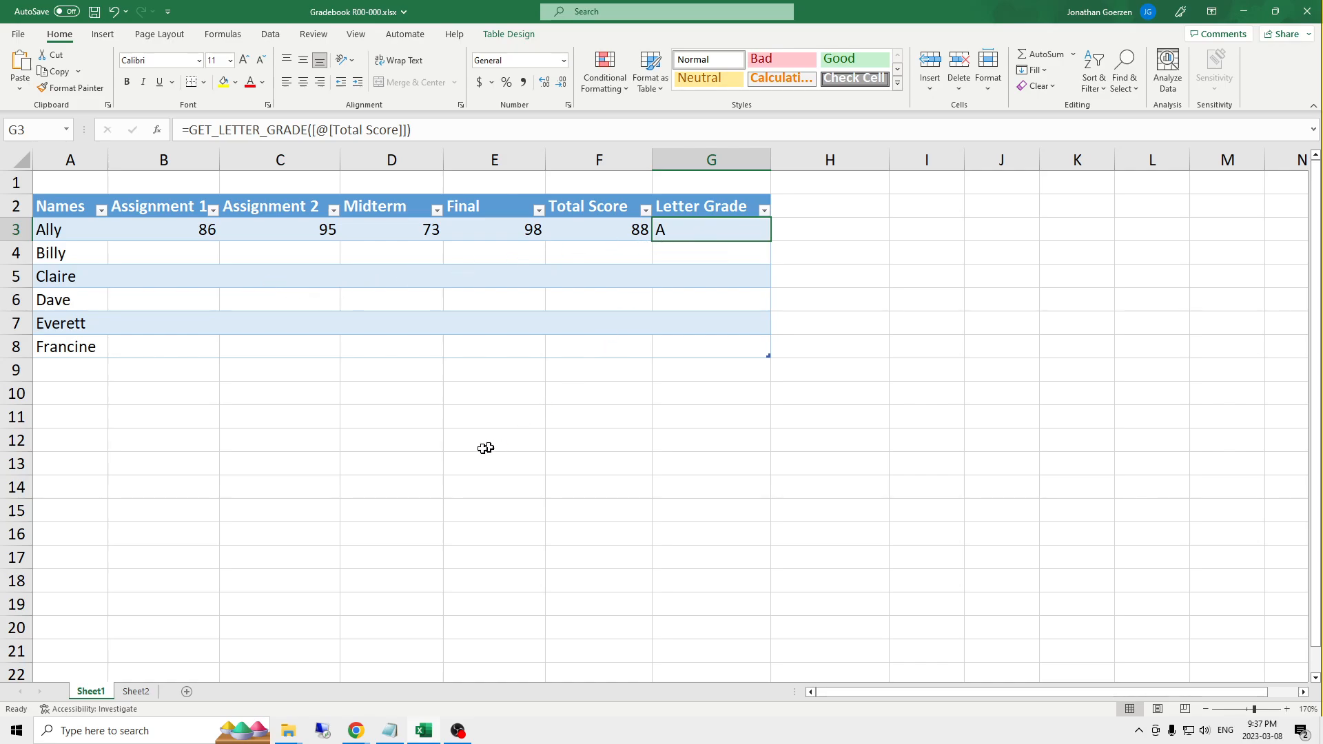
{"action": "left_click", "coordinate": [136, 692]}
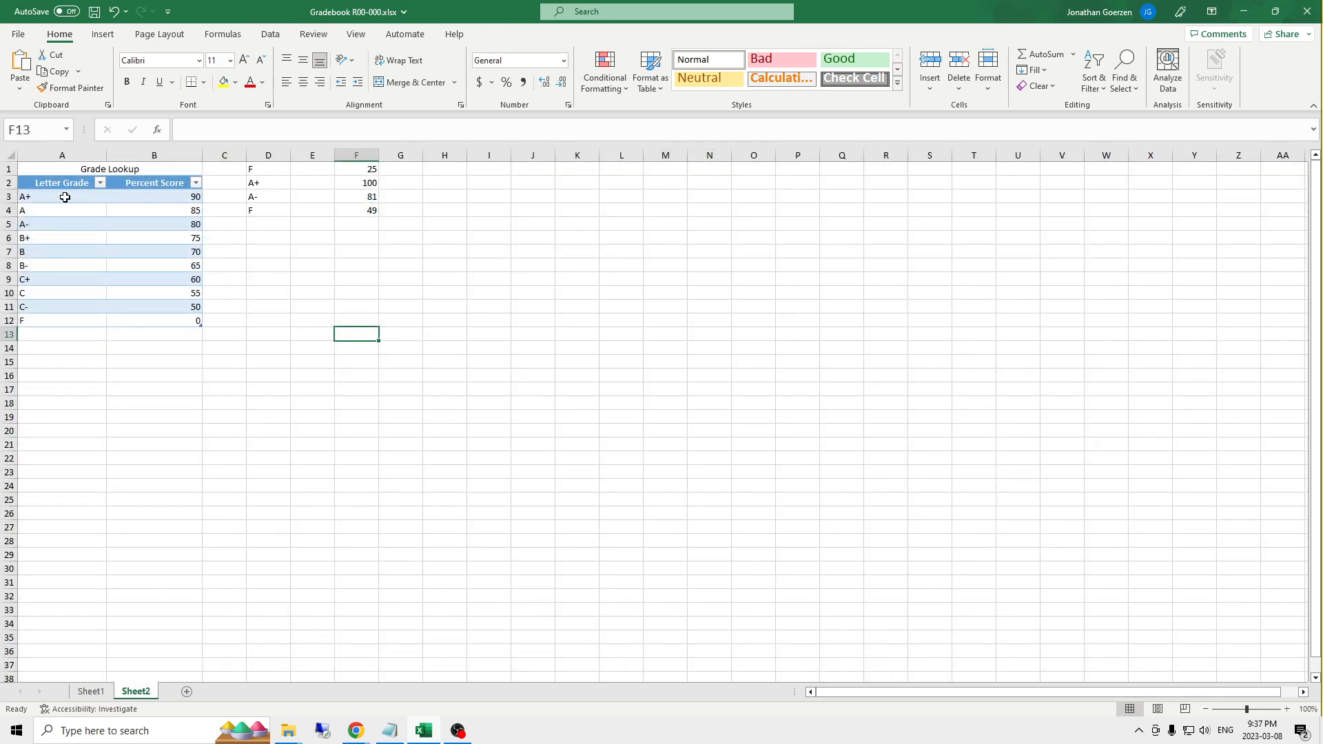
{"action": "left_click_drag", "start_coordinate": [65, 198], "coordinate": [69, 324]}
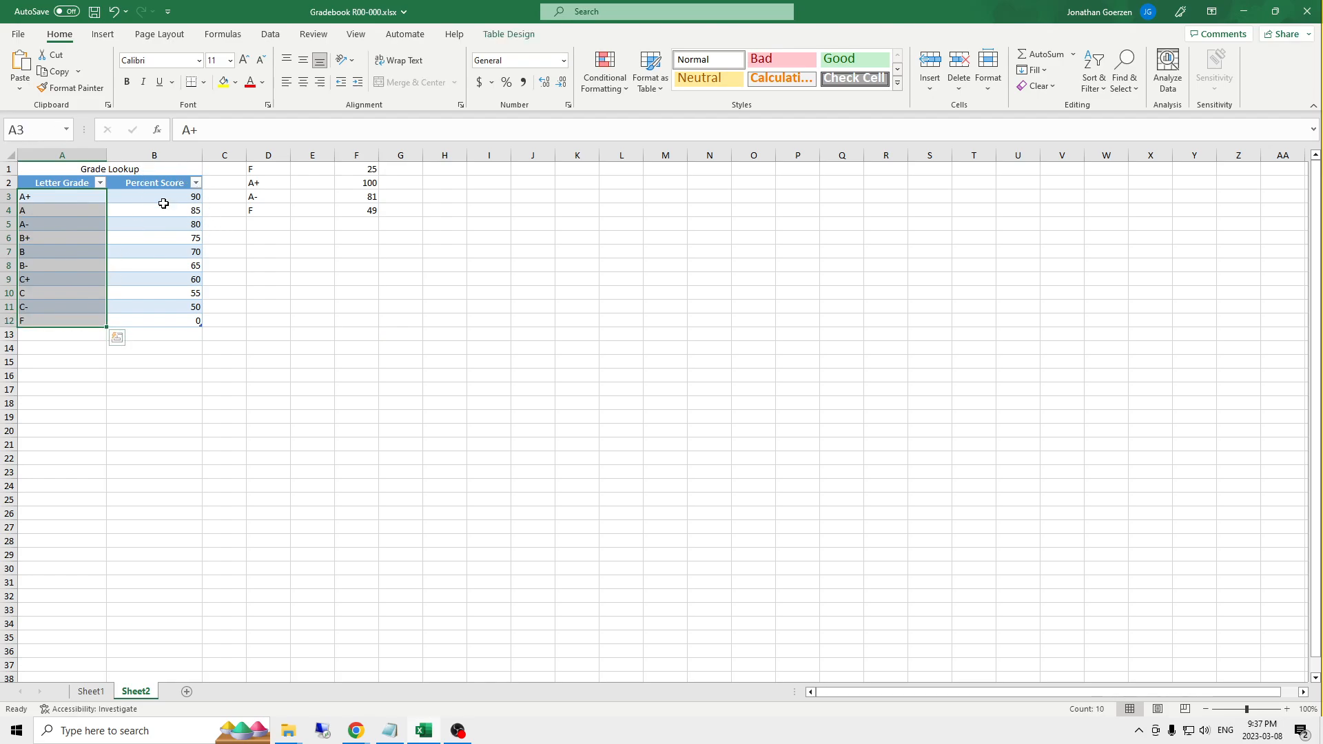
{"action": "left_click_drag", "start_coordinate": [177, 202], "coordinate": [168, 318]}
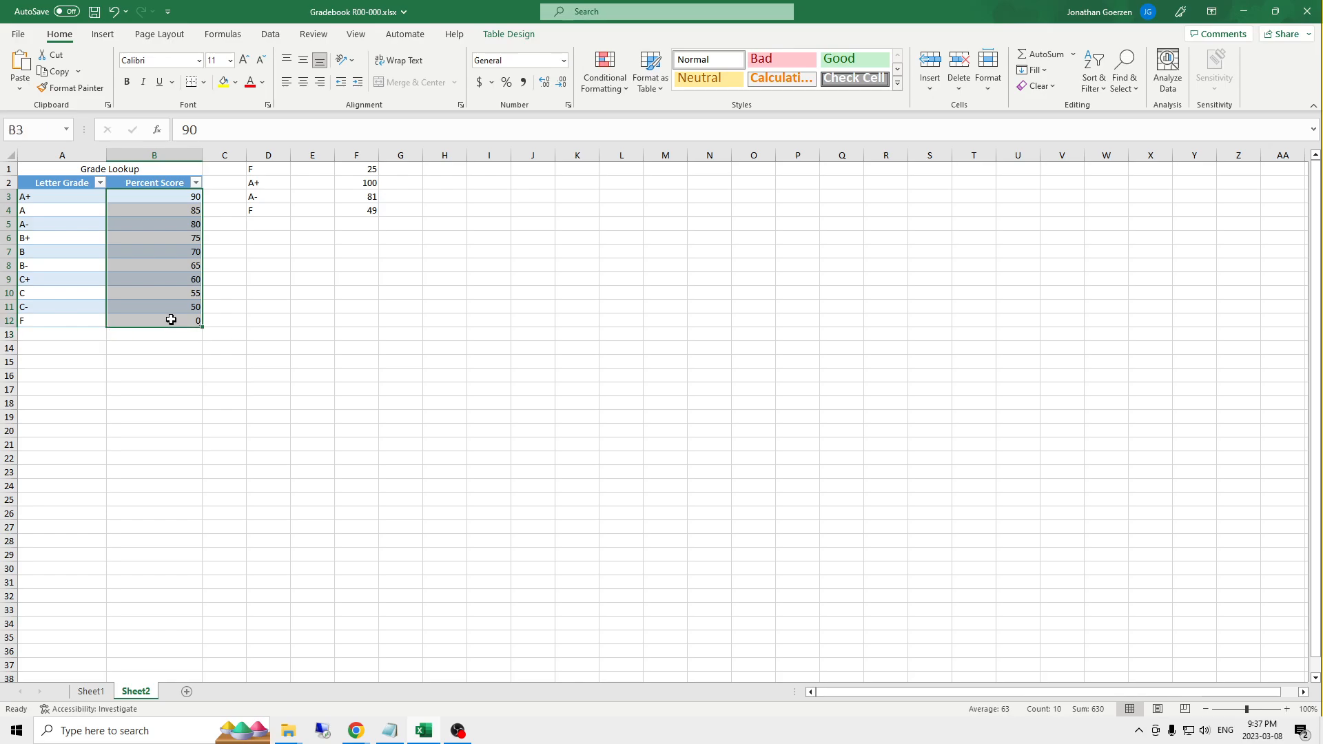
{"action": "left_click", "coordinate": [163, 211]}
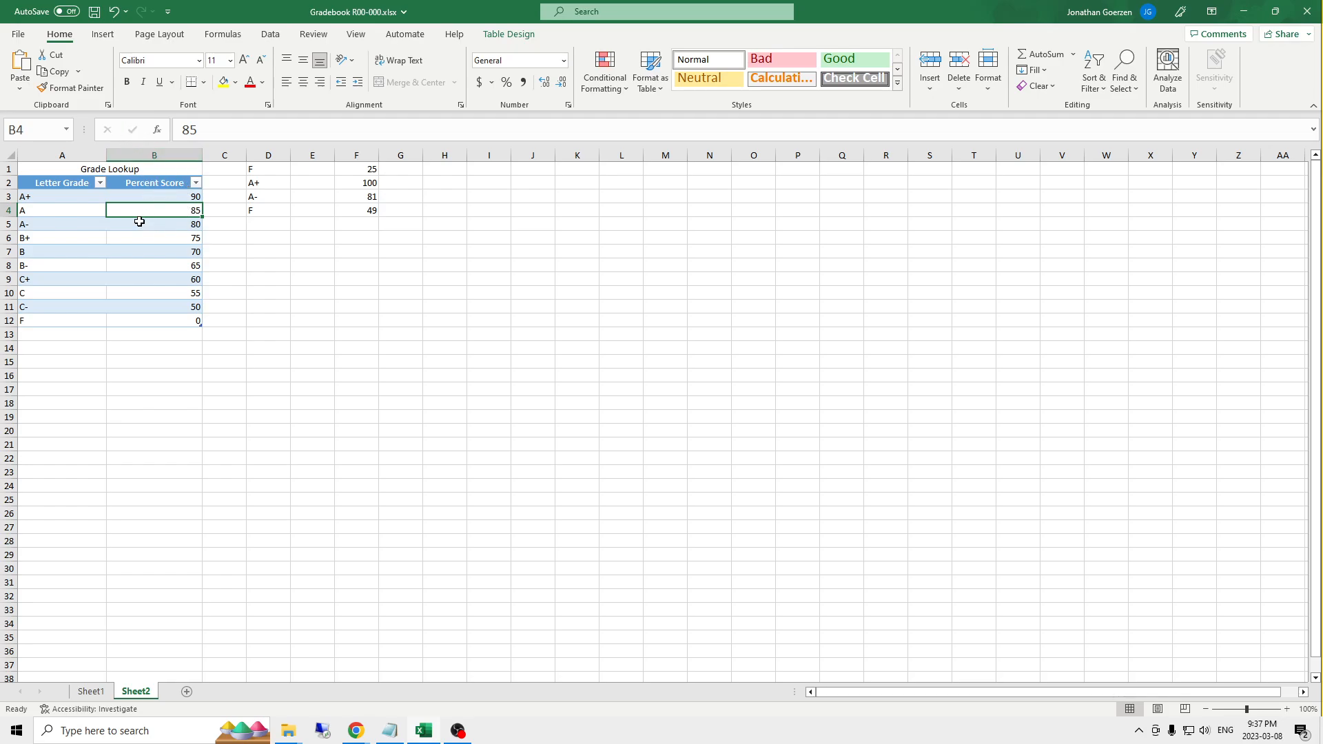
- Set the Percent Score thresholds in the Grade Lookup table to 95 for A+, 90 for A and 85 for A-
{"action": "left_click", "coordinate": [164, 195]}
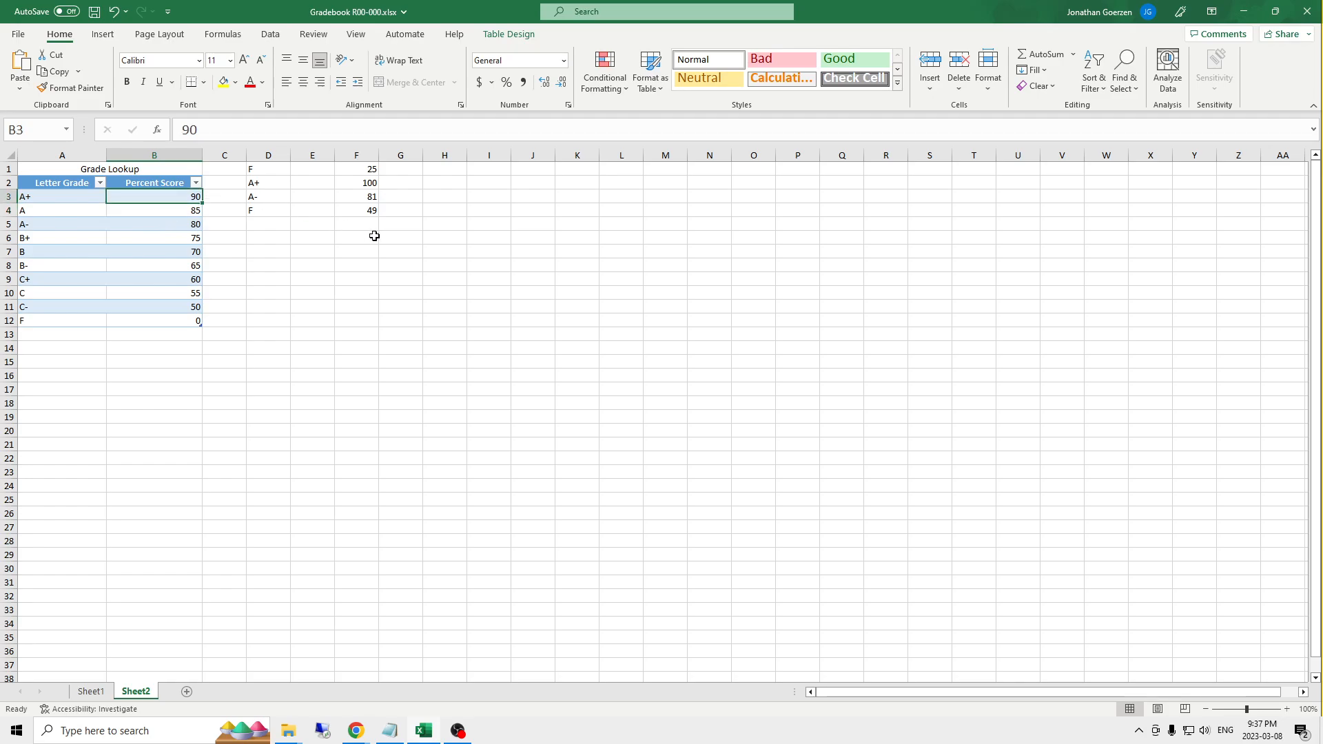
{"action": "type", "text": "95"}
{"action": "key", "text": "Return"}
{"action": "type", "text": "90"}
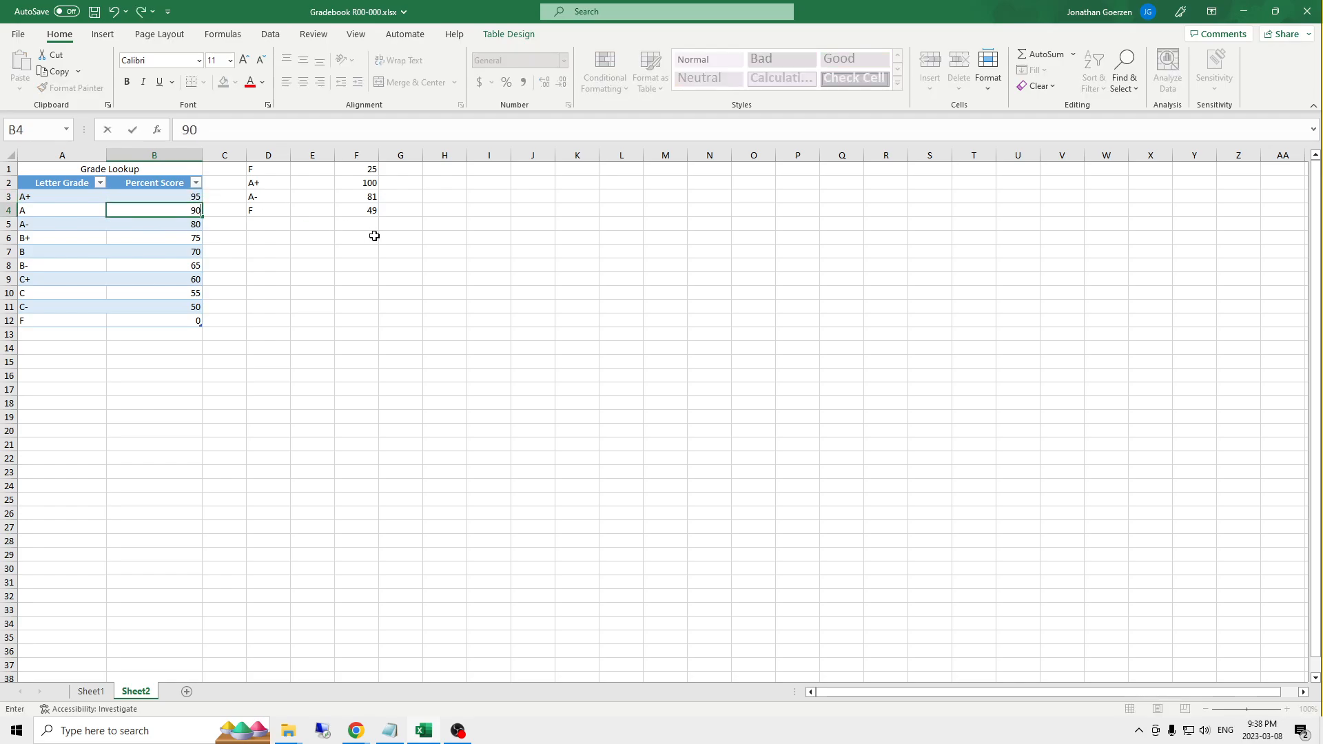
{"action": "key", "text": "Return"}
{"action": "type", "text": "85"}
{"action": "key", "text": "Return"}
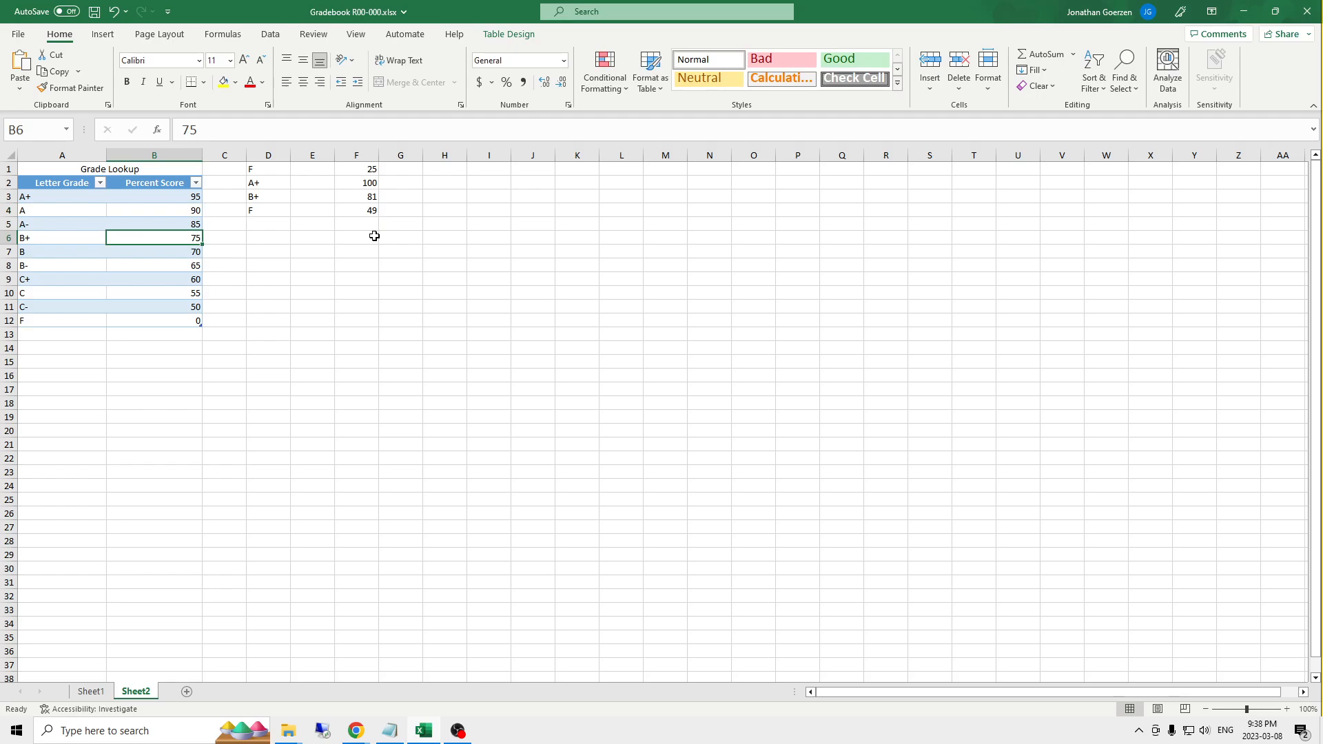
- On Sheet1, change the first student's Assignment 2 score to 50 and Assignment 1 score to 45
{"action": "left_click", "coordinate": [90, 691]}
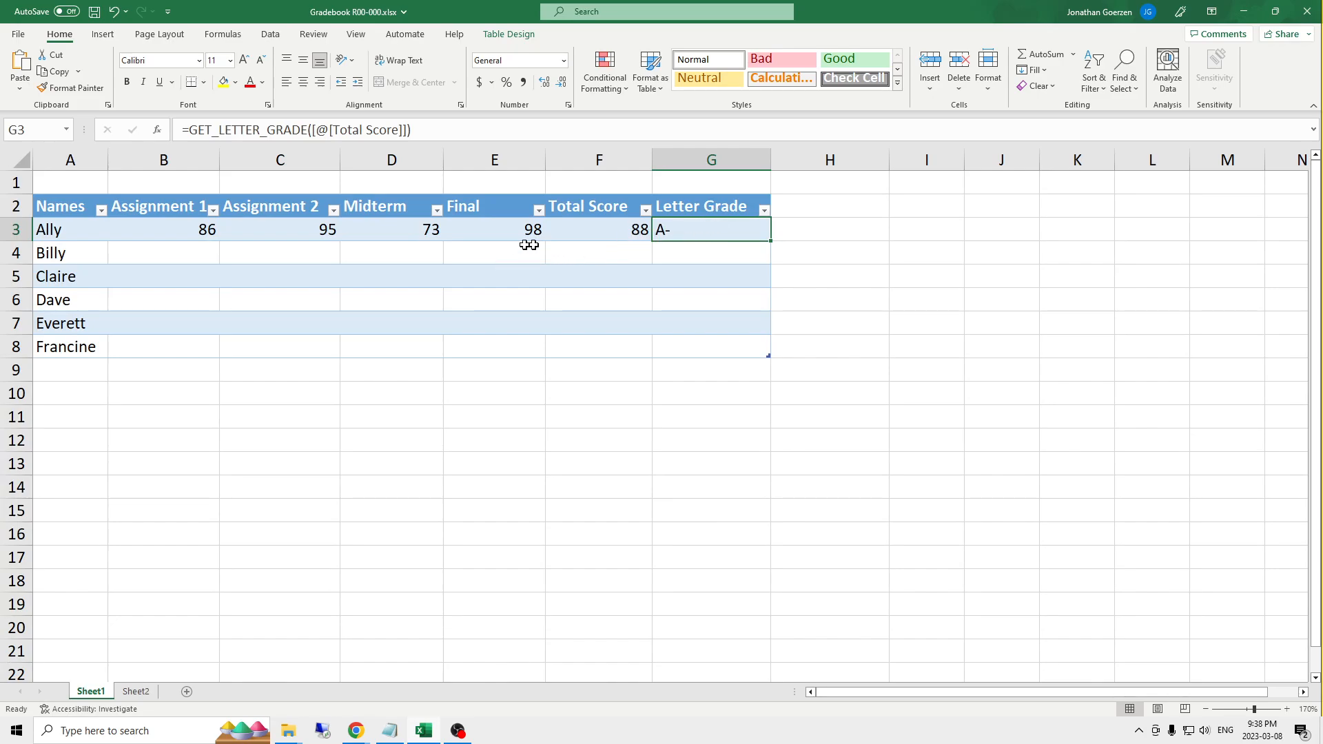
{"action": "left_click", "coordinate": [407, 235]}
{"action": "left_click", "coordinate": [269, 231]}
{"action": "type", "text": "50"}
{"action": "key", "text": "Return"}
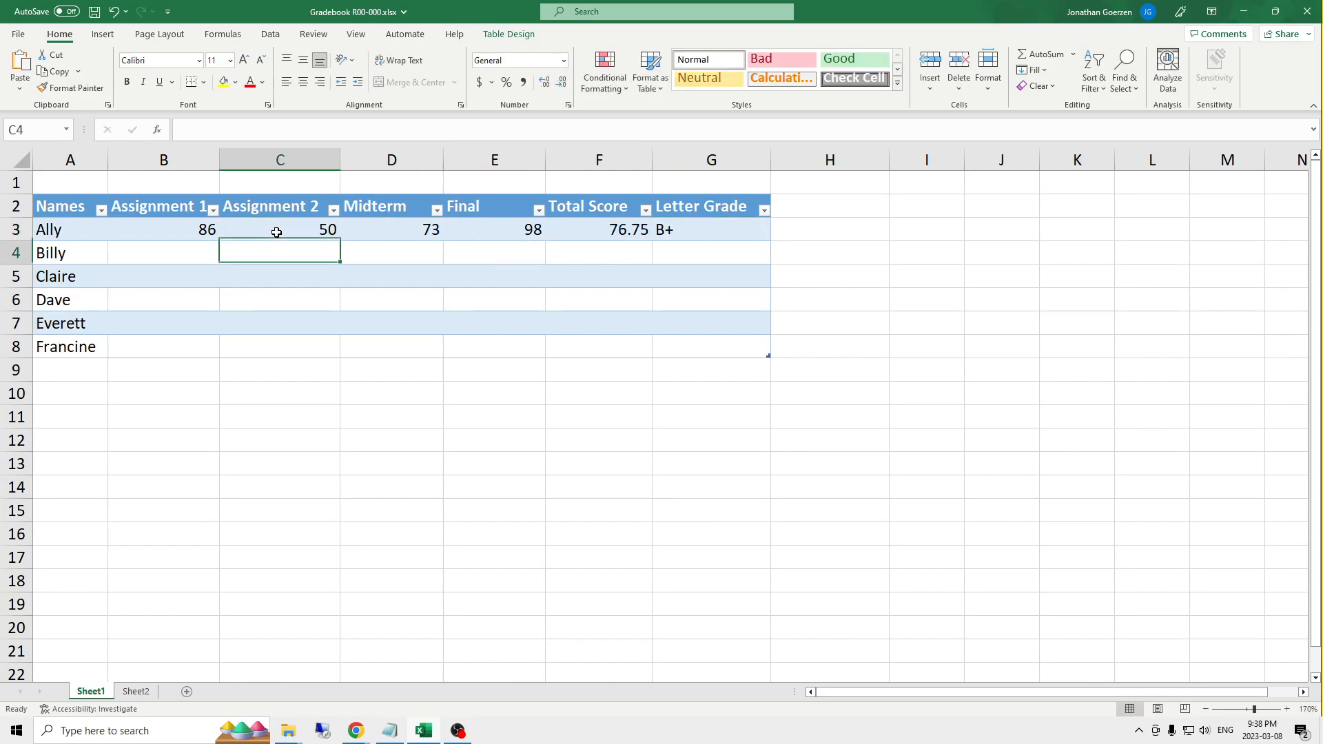
{"action": "key", "text": "Up"}
{"action": "key", "text": "Left"}
{"action": "type", "text": "45"}
{"action": "key", "text": "Return"}
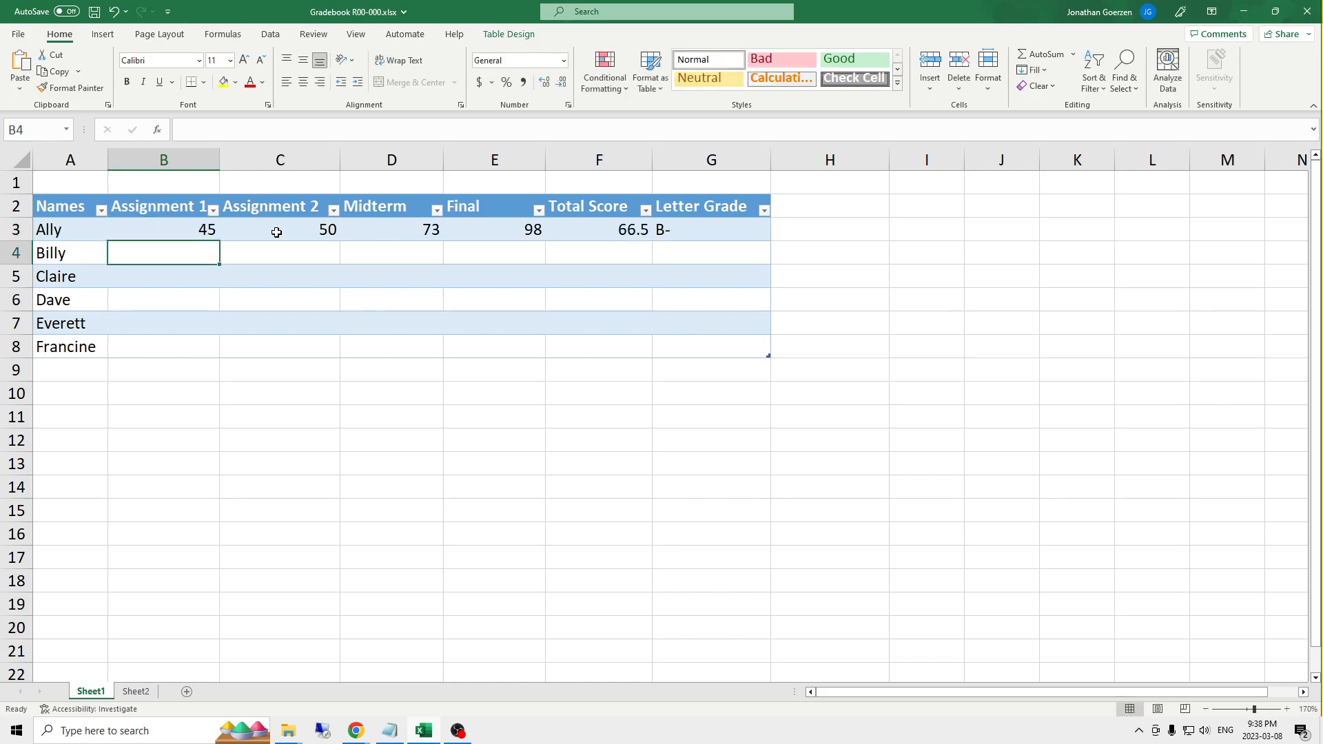
- Set the first student's Final score to 78 and check the Letter Grade and Total Score cells
{"action": "key", "text": "Right"}
{"action": "key", "text": "Right"}
{"action": "key", "text": "Up"}
{"action": "key", "text": "Up"}
{"action": "key", "text": "Right"}
{"action": "key", "text": "Down"}
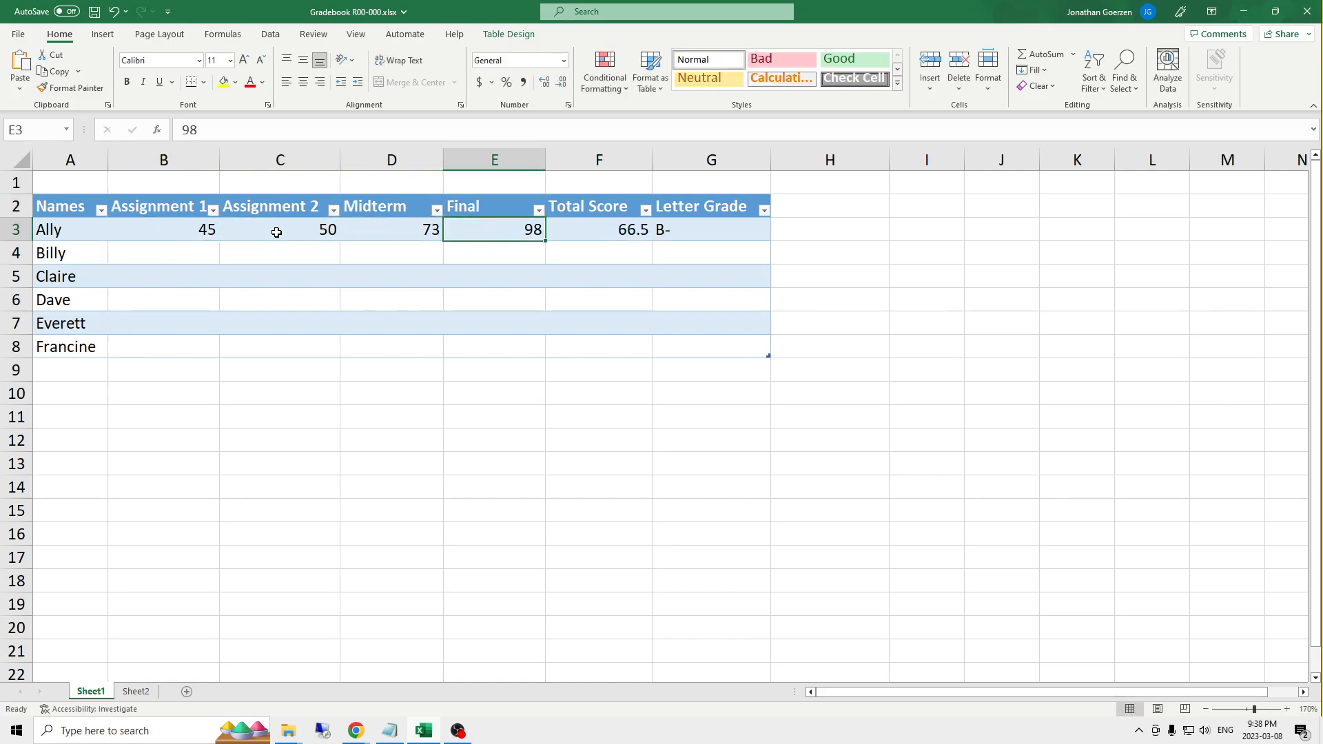
{"action": "type", "text": "78"}
{"action": "key", "text": "Return"}
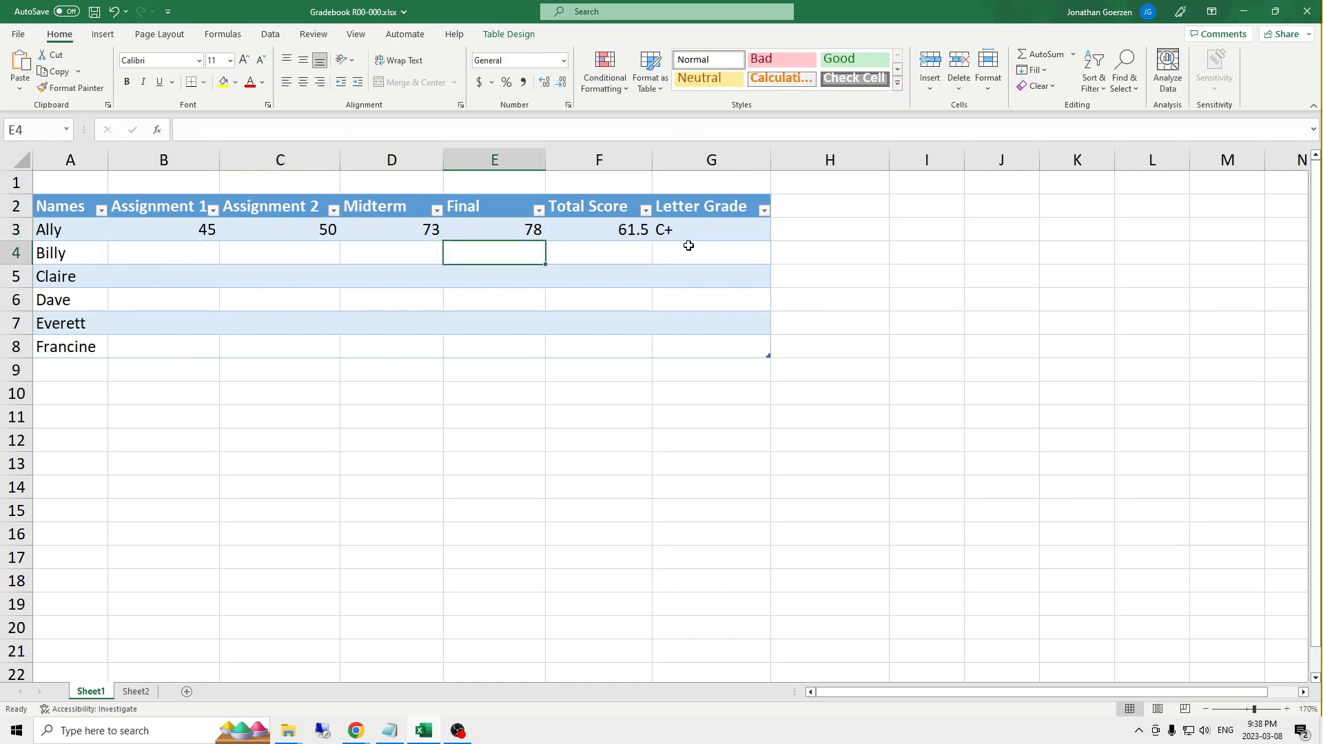
{"action": "left_click", "coordinate": [669, 234]}
{"action": "left_click", "coordinate": [602, 239]}
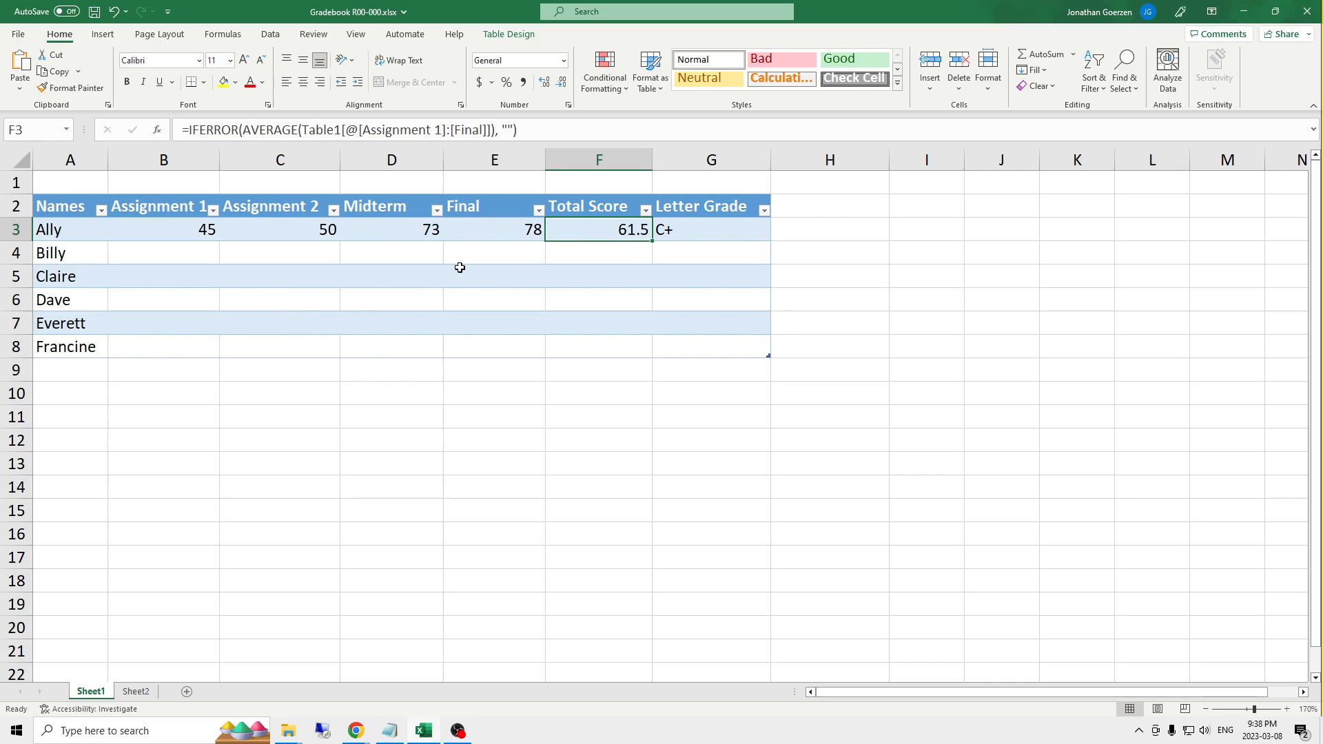
- Insert a new table column between the Assignment 1 and Assignment 2 columns
{"action": "left_click", "coordinate": [187, 237]}
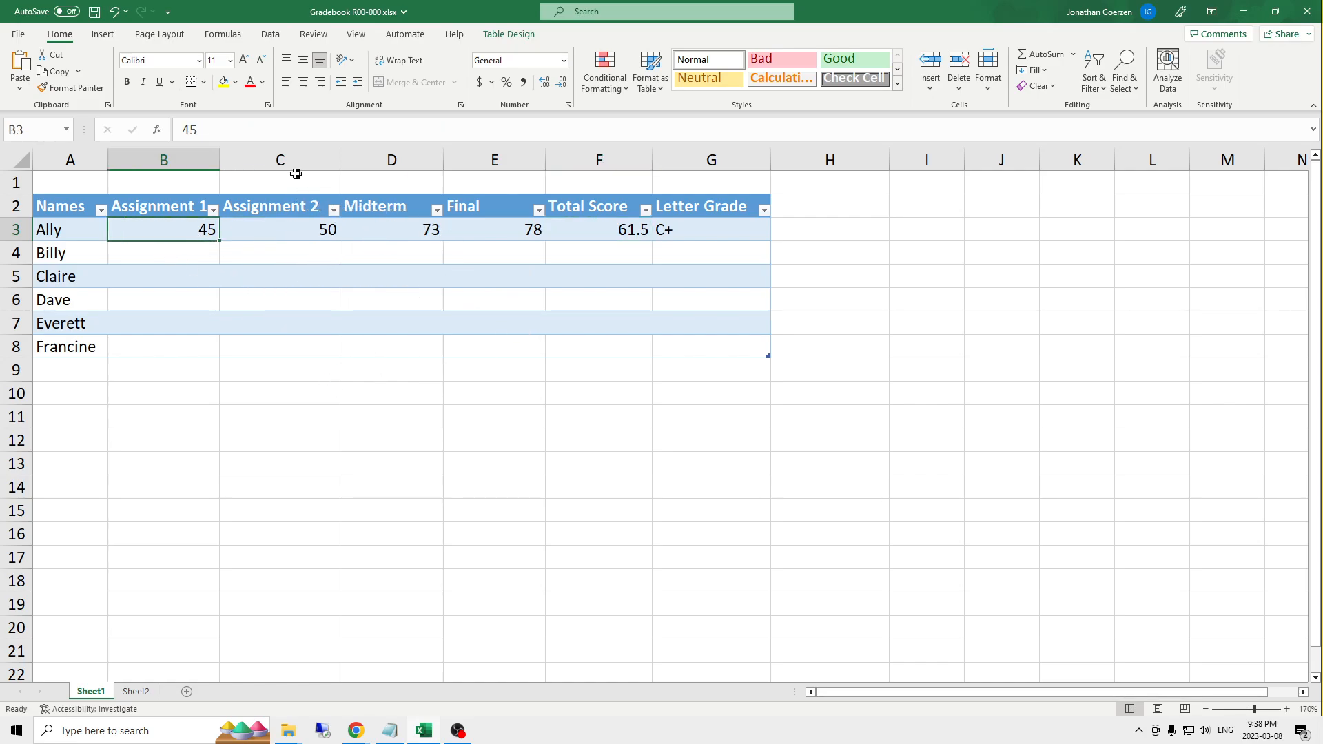
{"action": "left_click", "coordinate": [332, 154]}
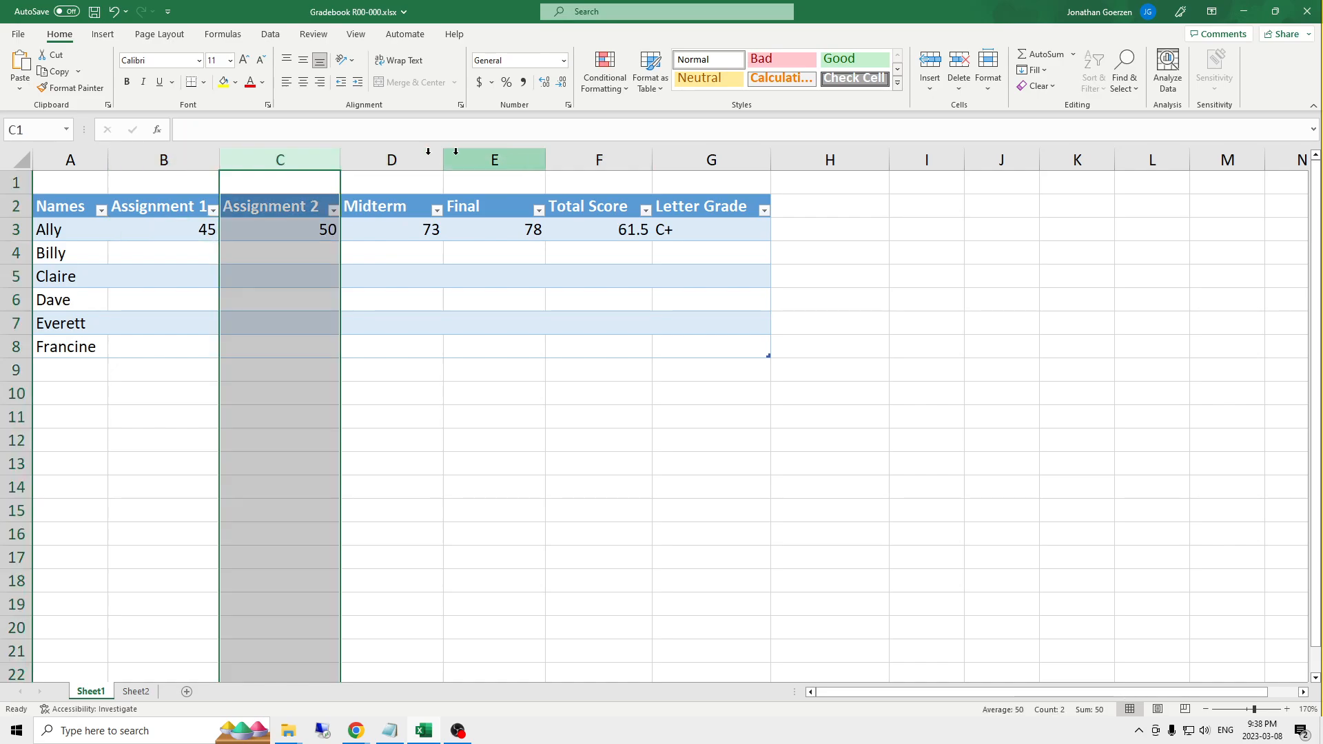
{"action": "right_click", "coordinate": [279, 162]}
{"action": "left_click", "coordinate": [331, 303]}
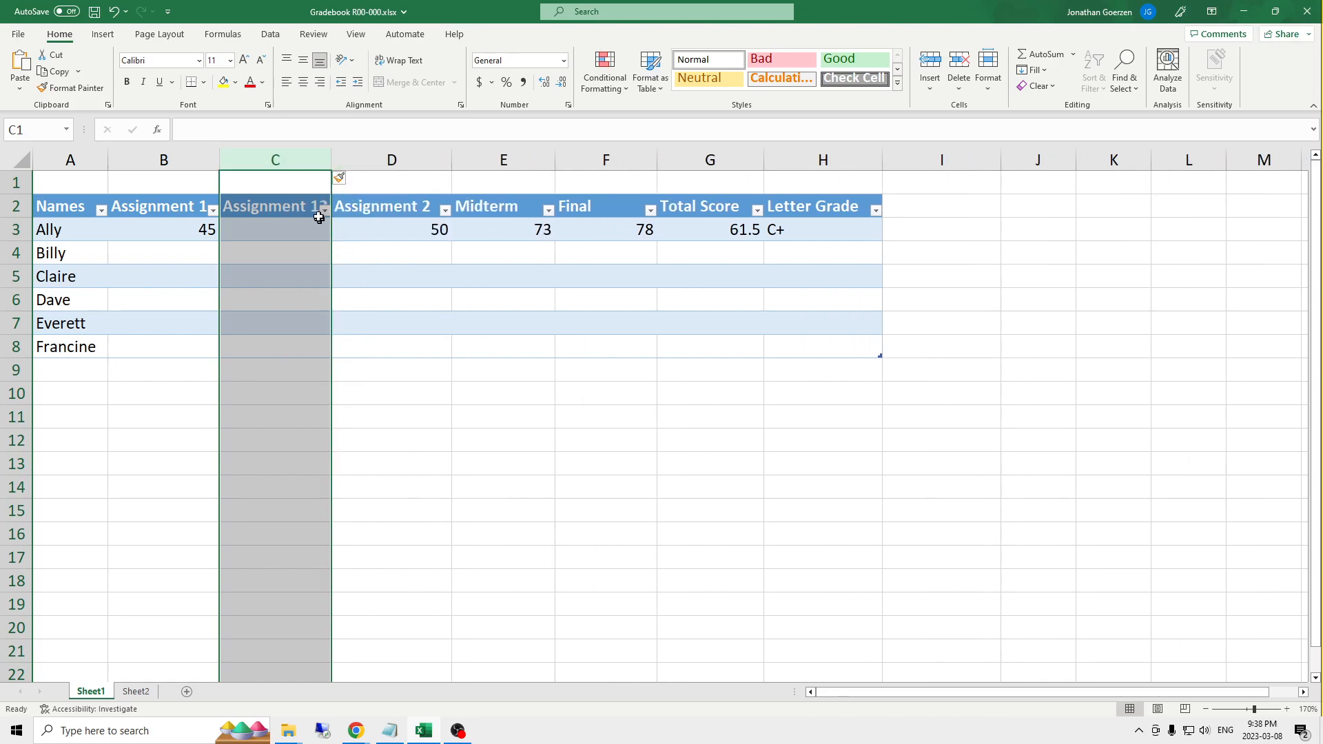
- Rename the header of the newly inserted column as Assignment 2
{"action": "left_click", "coordinate": [286, 204]}
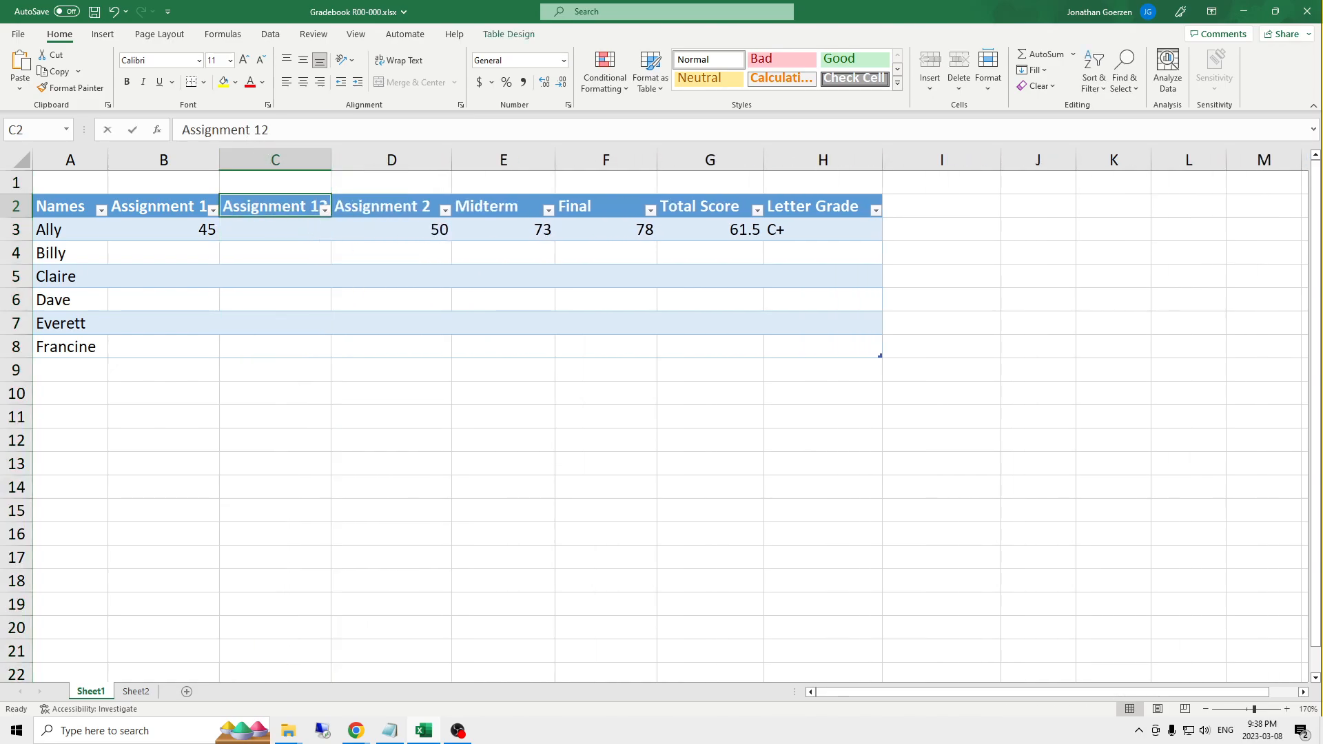
{"action": "left_click", "coordinate": [270, 130]}
{"action": "key", "text": "BackSpace"}
{"action": "key", "text": "BackSpace"}
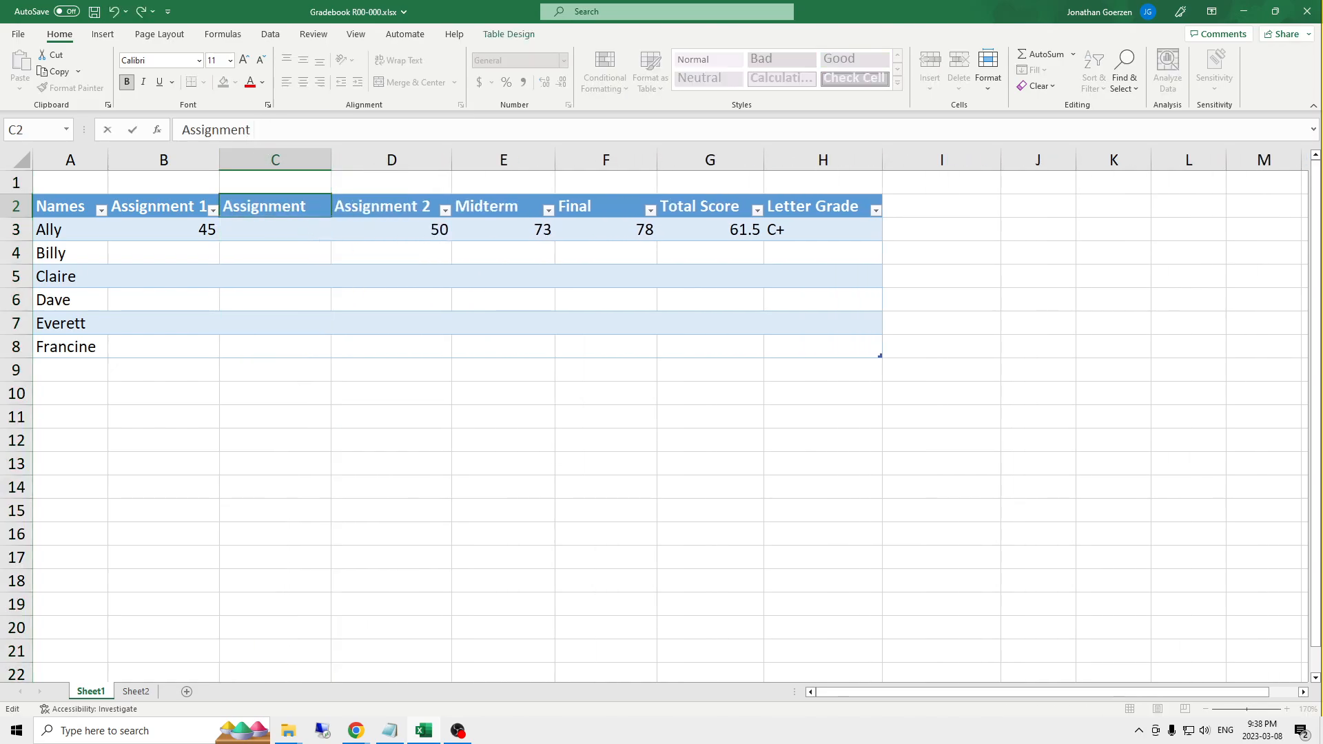
{"action": "type", "text": "2"}
{"action": "key", "text": "Return"}
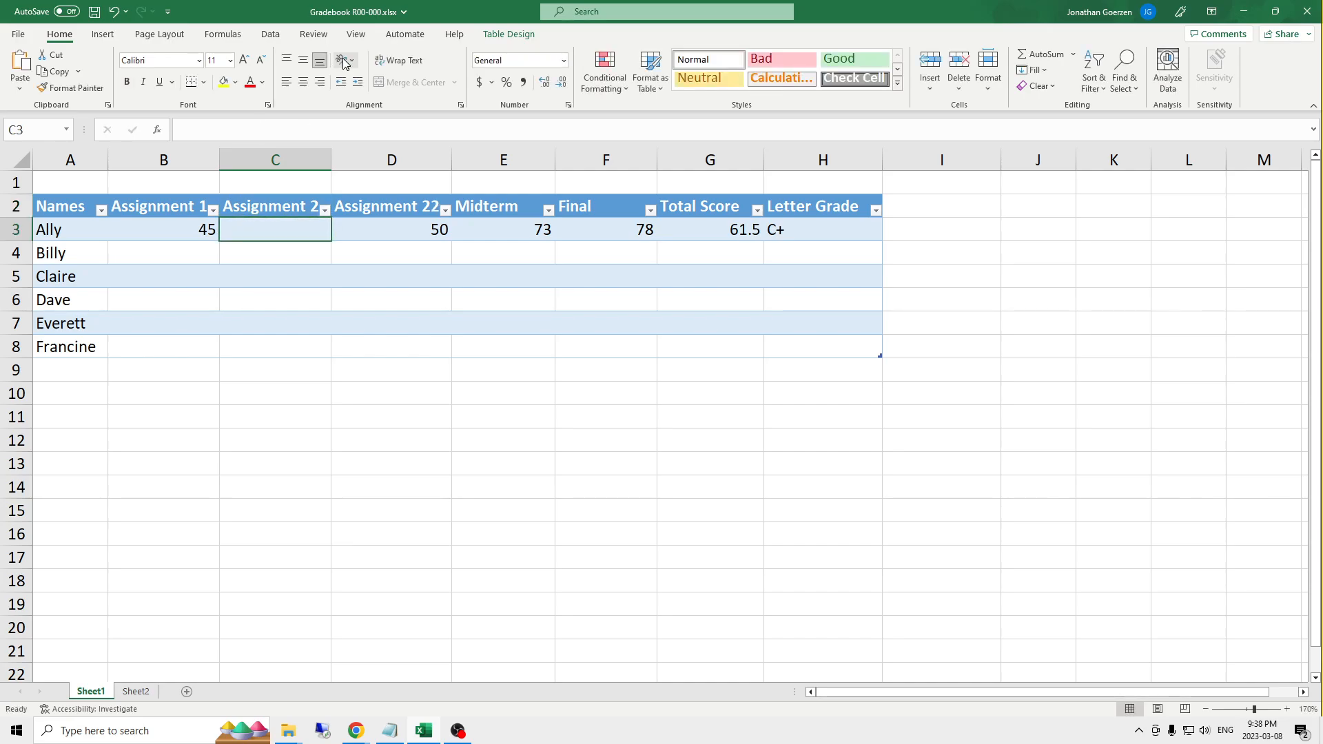
- Rename the column just before Midterm as Assignment 3 and widen the Assignment 1 and Assignment 2 columns so their headers fit
{"action": "left_click", "coordinate": [380, 206]}
{"action": "key", "text": "F2"}
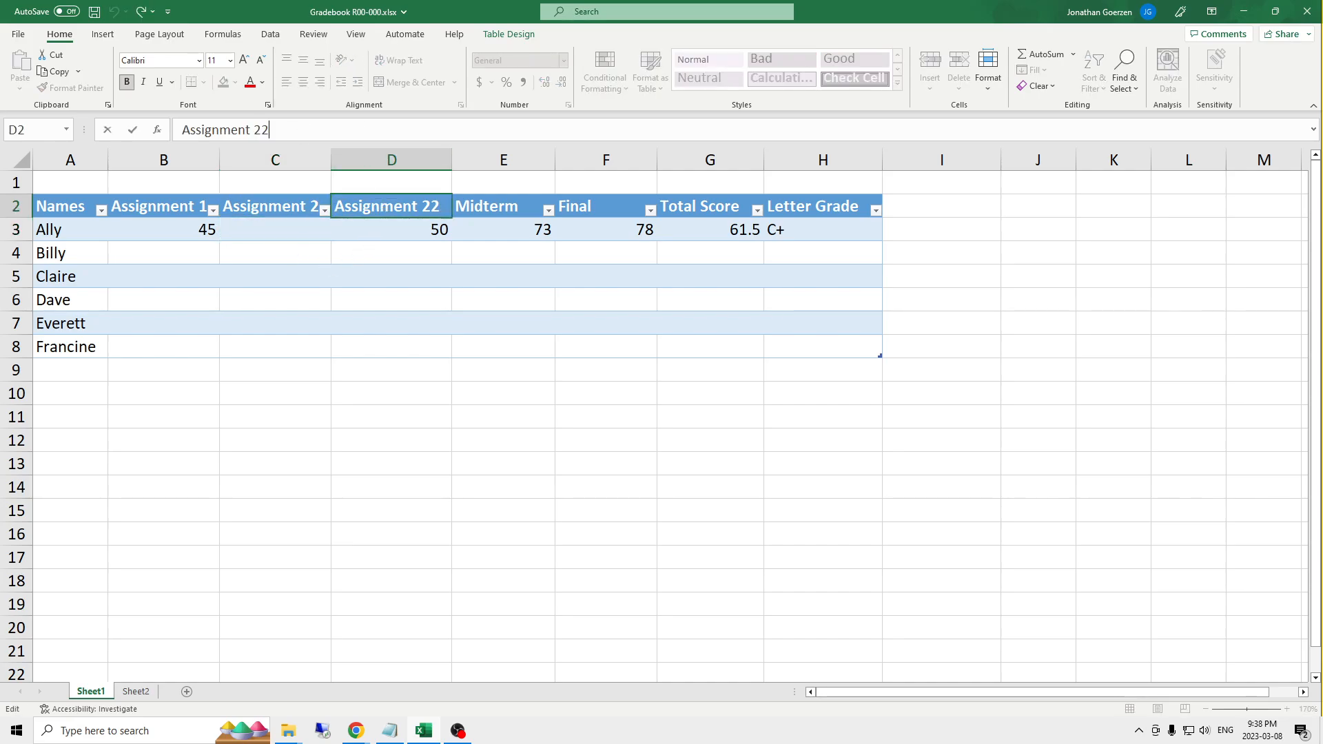
{"action": "key", "text": "BackSpace"}
{"action": "type", "text": "3"}
{"action": "key", "text": "Return"}
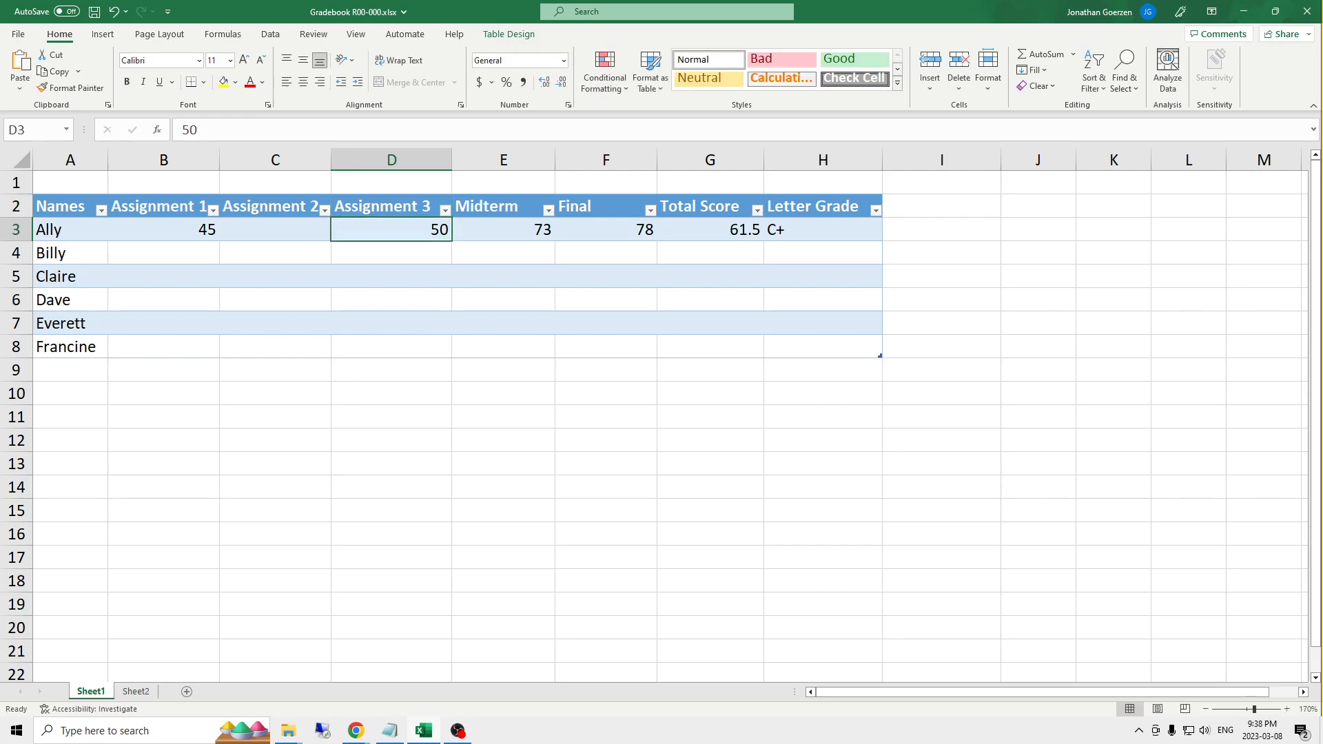
{"action": "left_click_drag", "start_coordinate": [330, 164], "coordinate": [342, 163]}
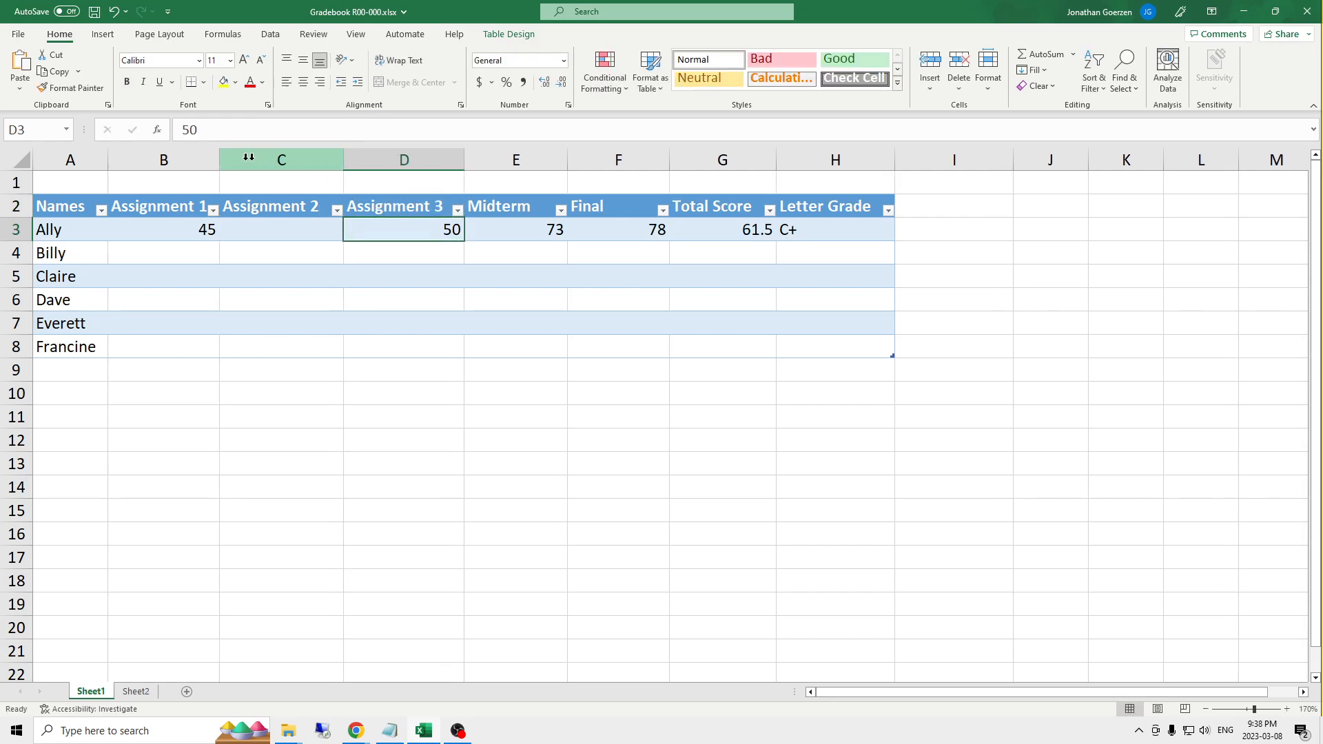
{"action": "left_click_drag", "start_coordinate": [224, 161], "coordinate": [248, 161]}
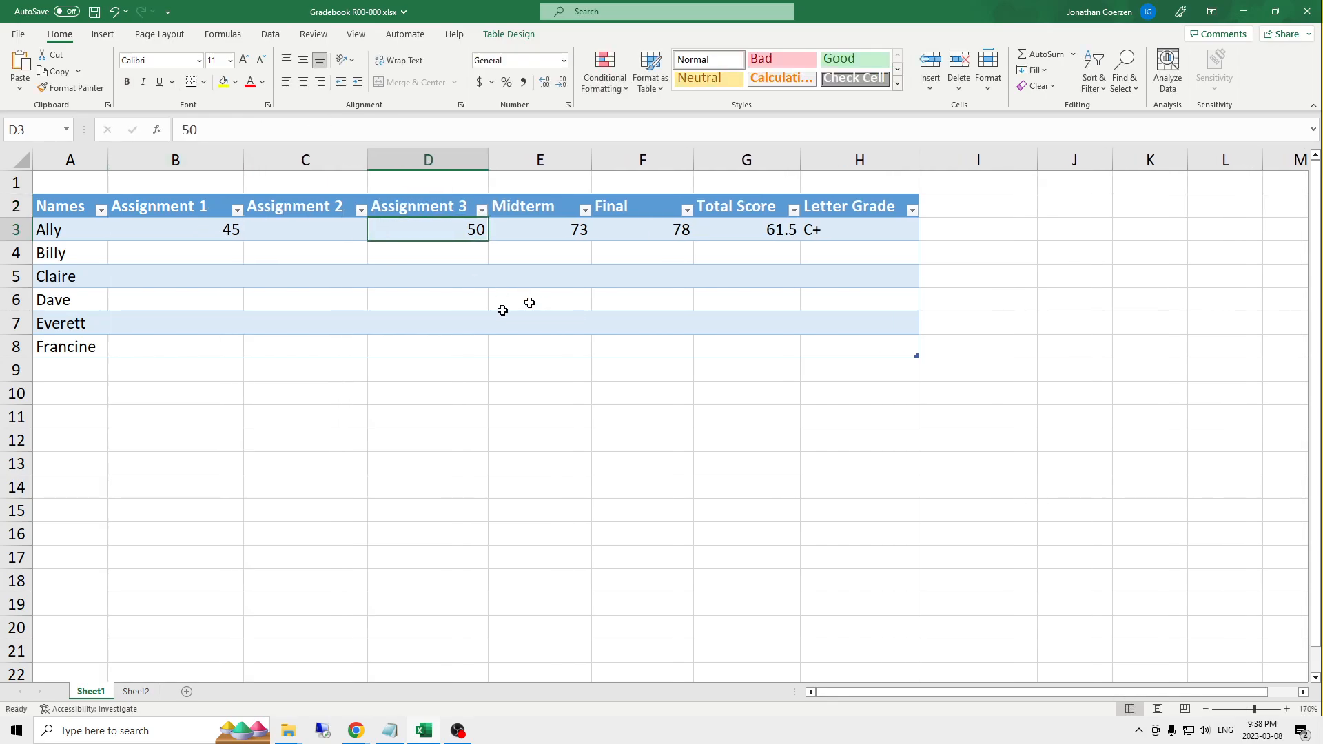
- Check the range averaged by the first student's Total Score formula and enter 98 as that student's Assignment 2 score
{"action": "left_click", "coordinate": [756, 228]}
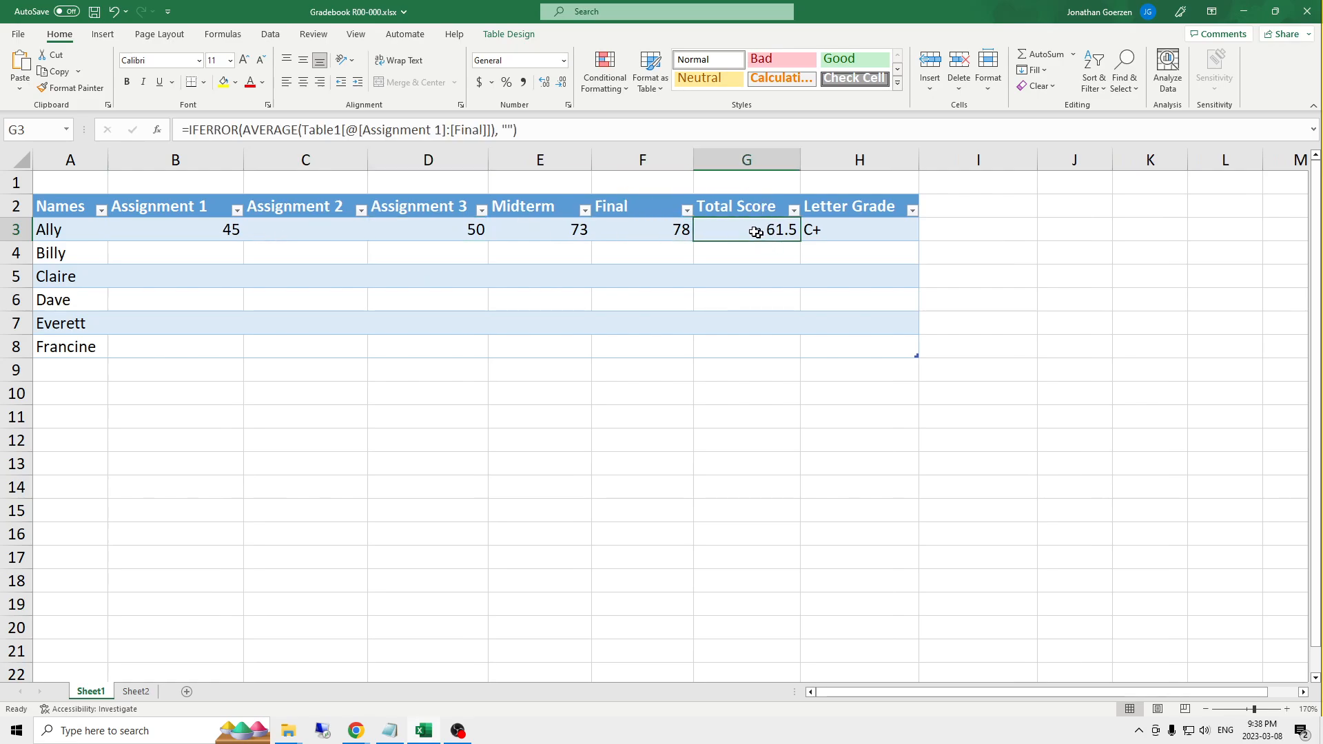
{"action": "left_click", "coordinate": [517, 130]}
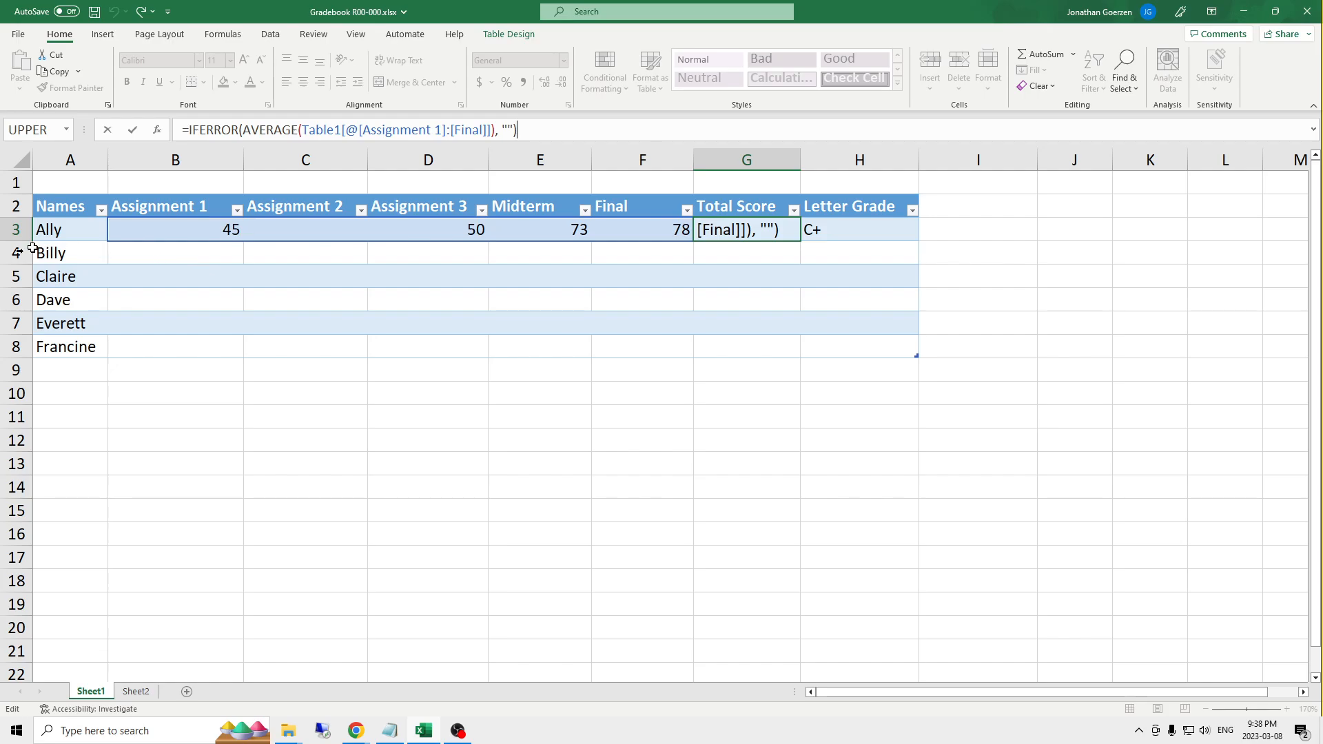
{"action": "left_click", "coordinate": [323, 224]}
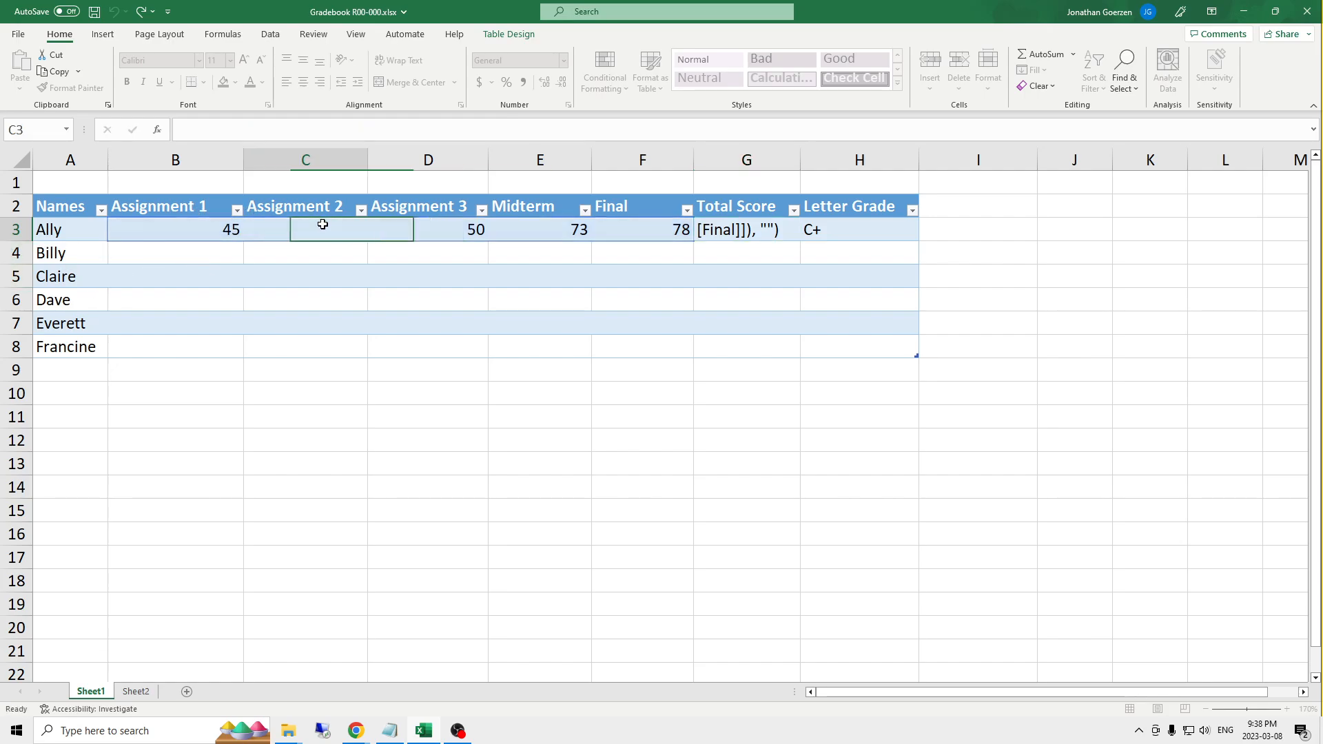
{"action": "type", "text": "98"}
{"action": "key", "text": "Return"}
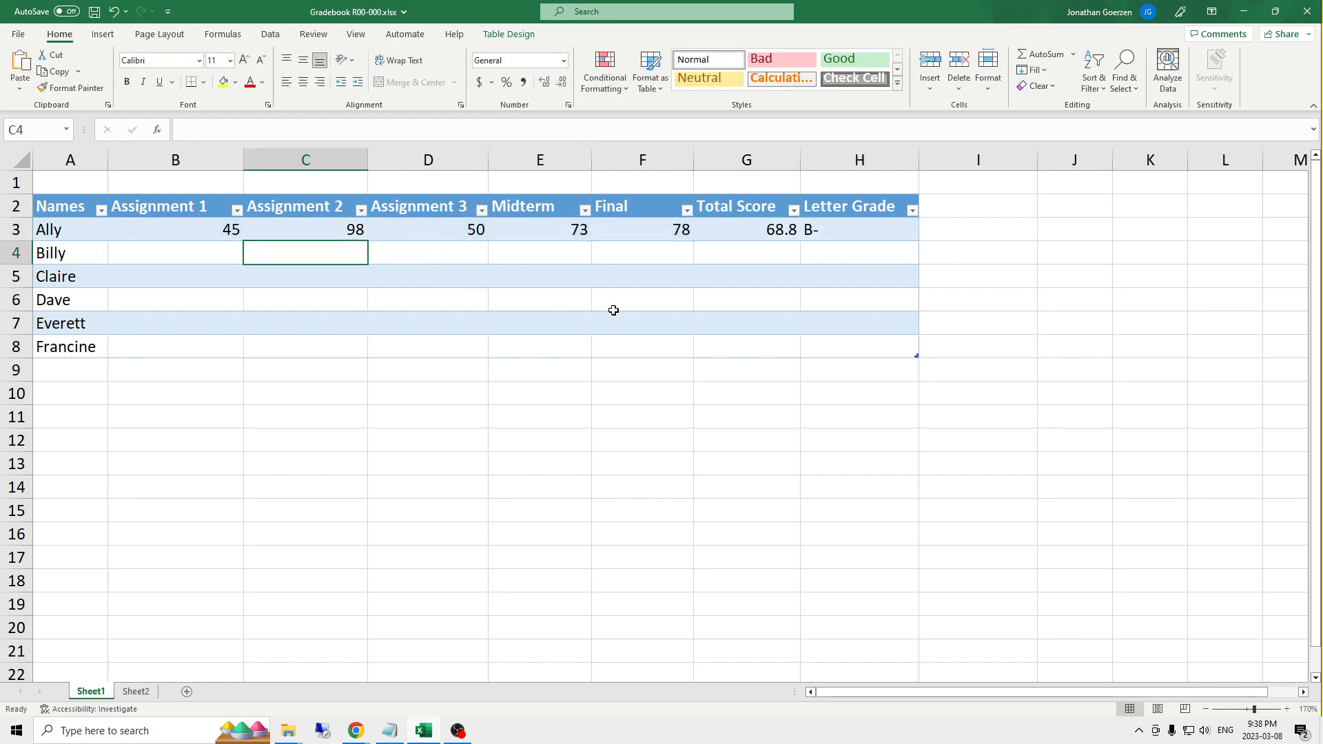
- Add another student's name directly below the last table row and check the new row's Total Score and Letter Grade cells
{"action": "left_click", "coordinate": [63, 371]}
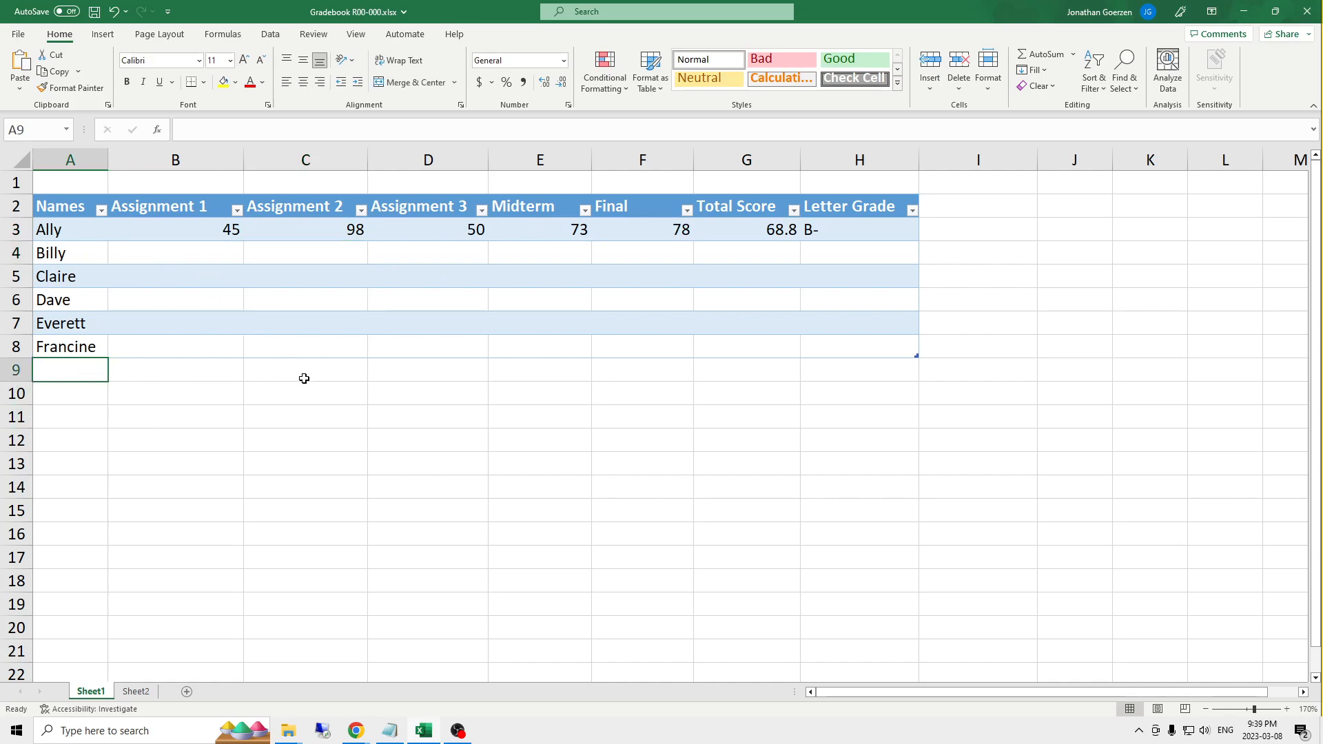
{"action": "type", "text": "Gideo"}
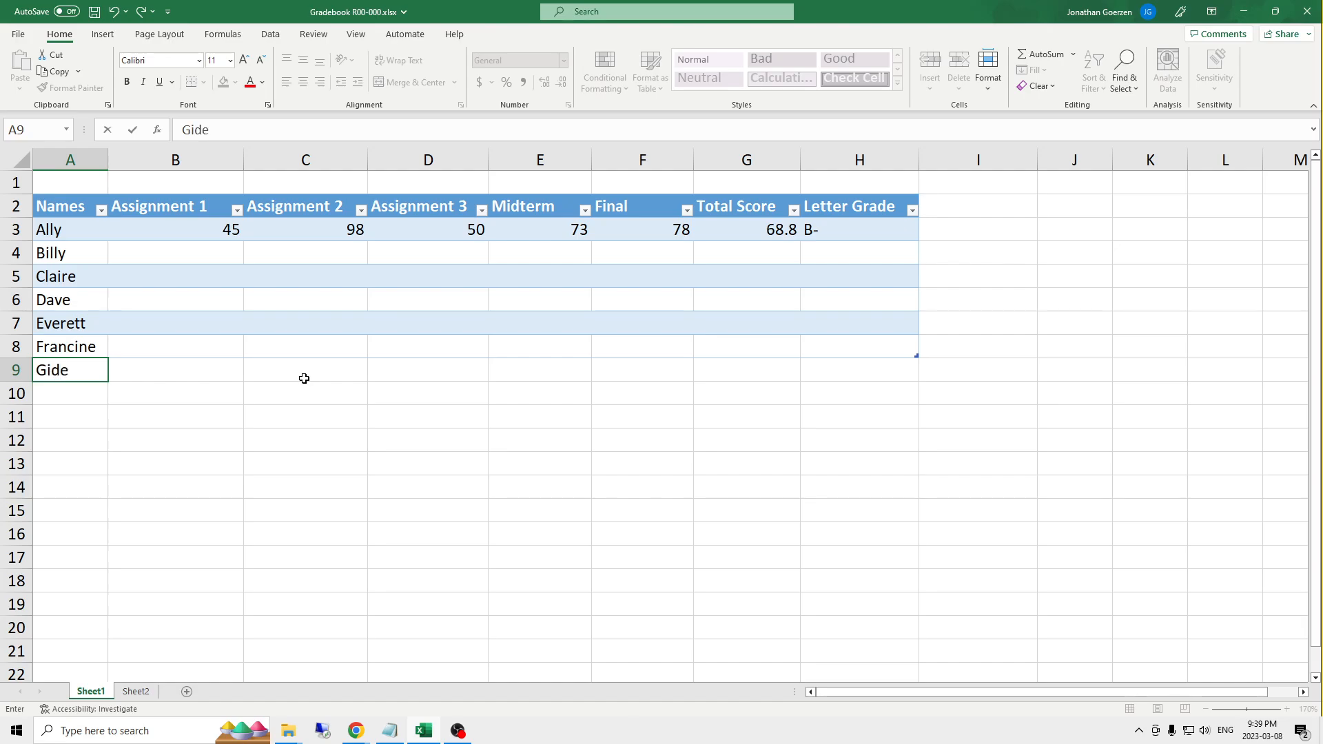
{"action": "key", "text": "Return"}
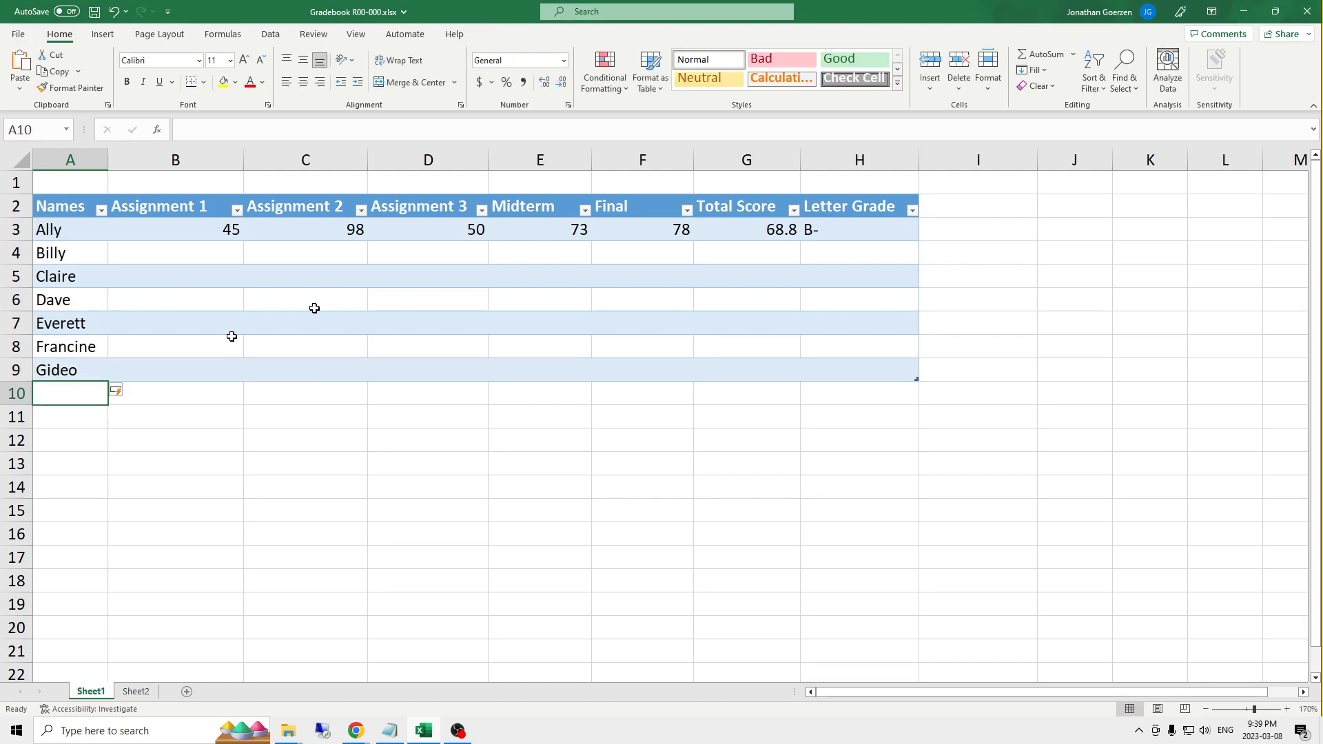
{"action": "left_click", "coordinate": [726, 372]}
{"action": "left_click", "coordinate": [881, 373]}
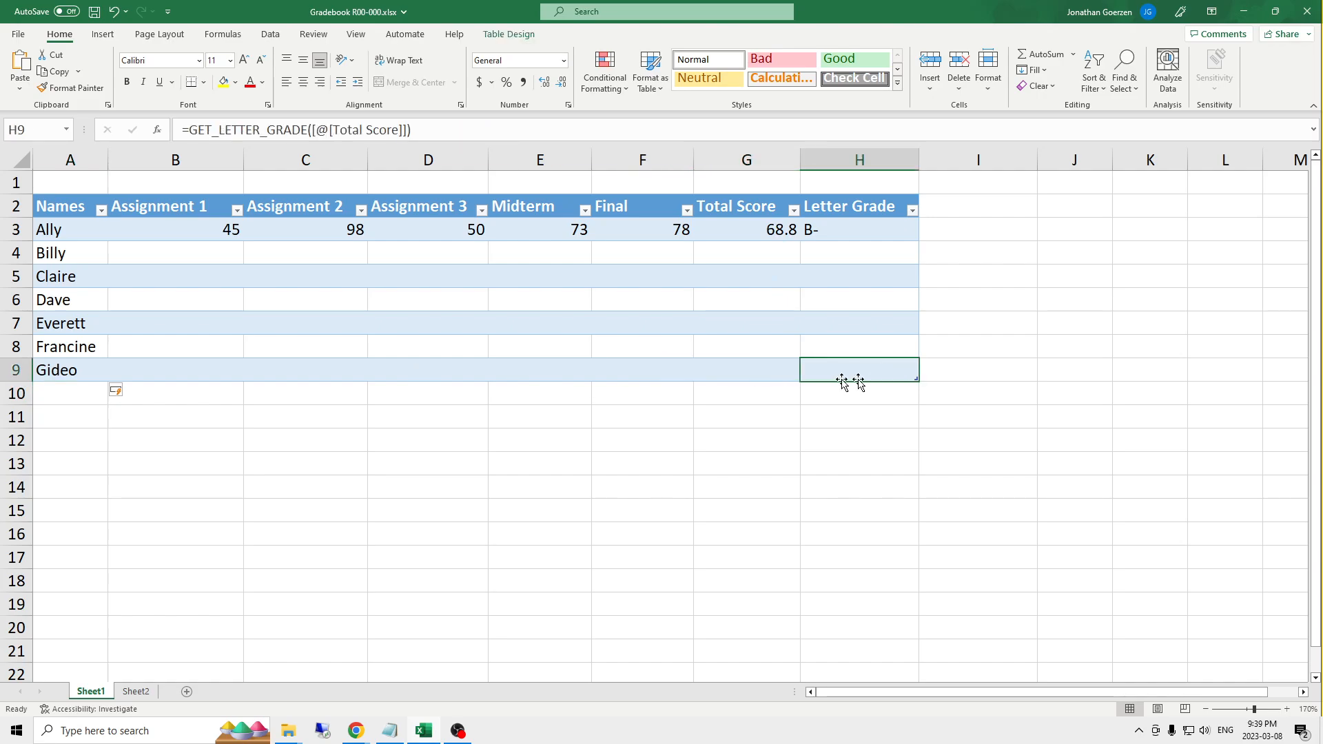
{"action": "left_click", "coordinate": [745, 408]}
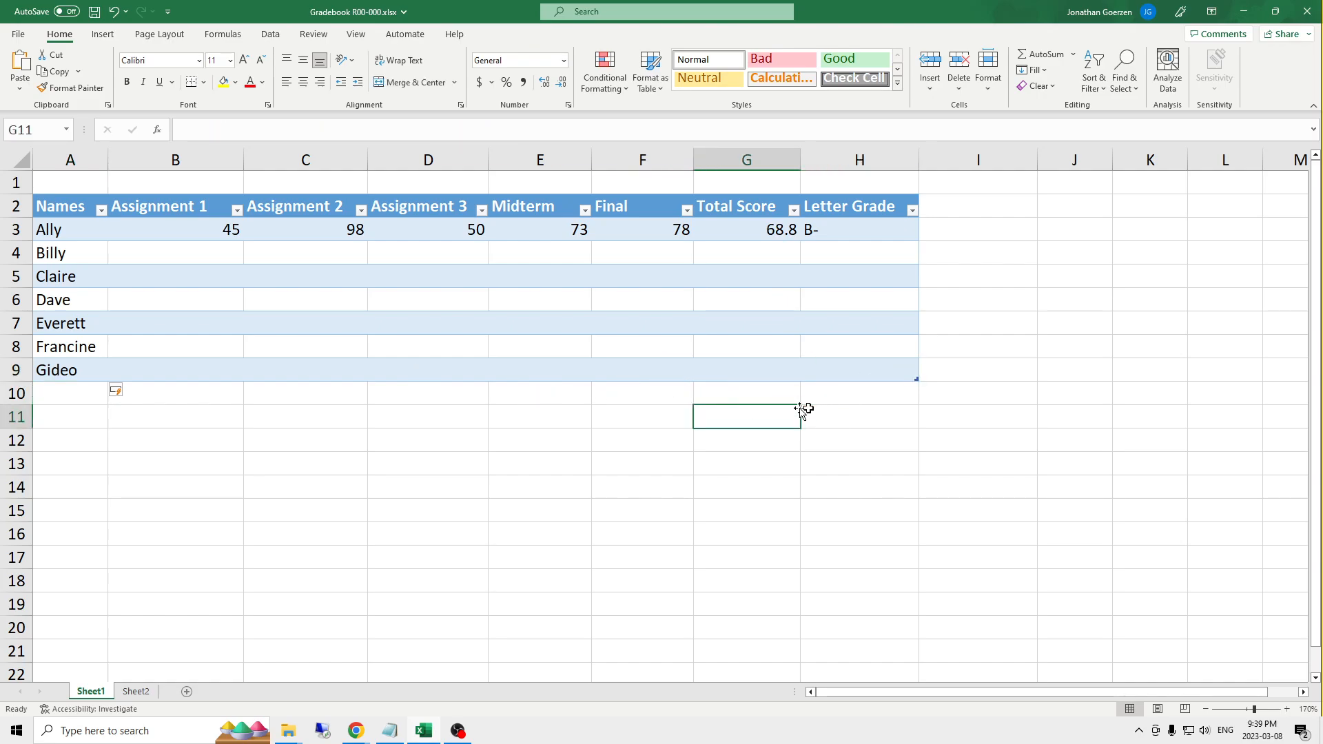
- Inspect the first student's Letter Grade formula and the GET_LETTER_GRADE definition in the Name Manager, widening its Name and Refers To columns
{"action": "left_click", "coordinate": [862, 230]}
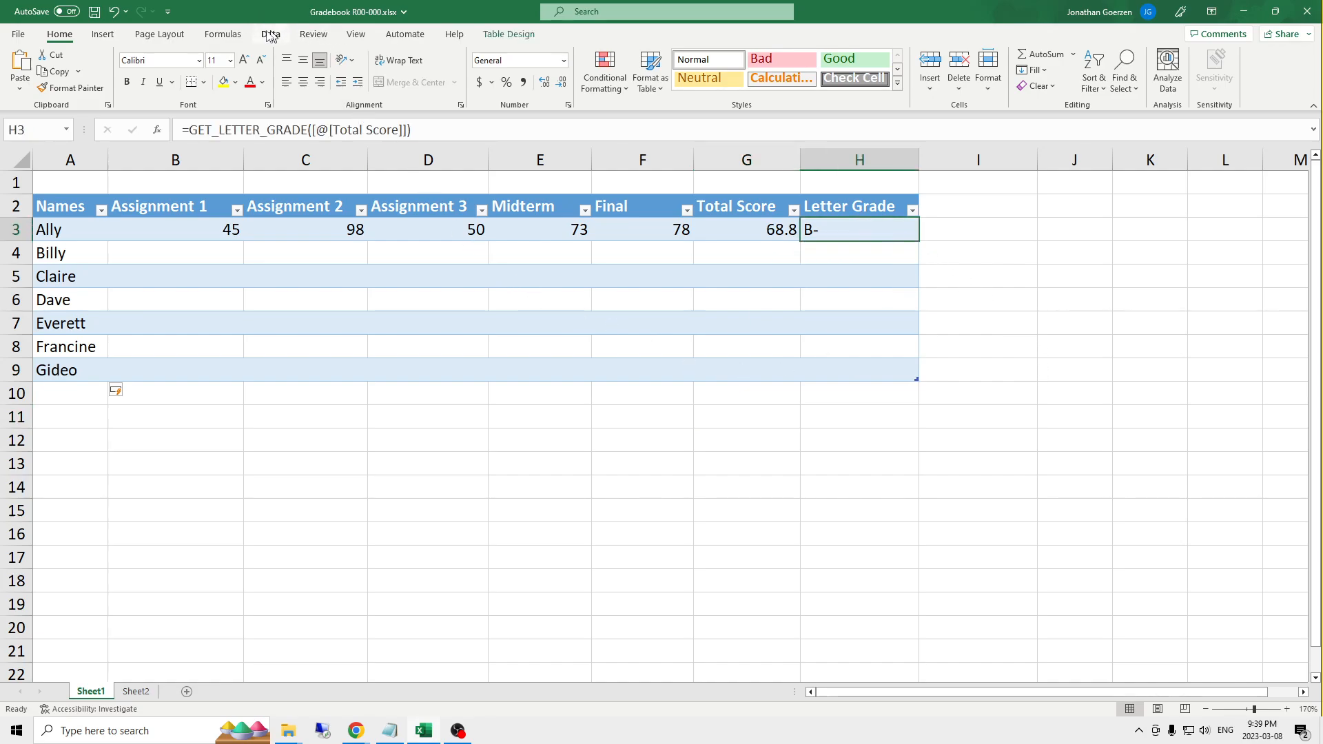
{"action": "left_click", "coordinate": [222, 34]}
{"action": "left_click", "coordinate": [409, 69]}
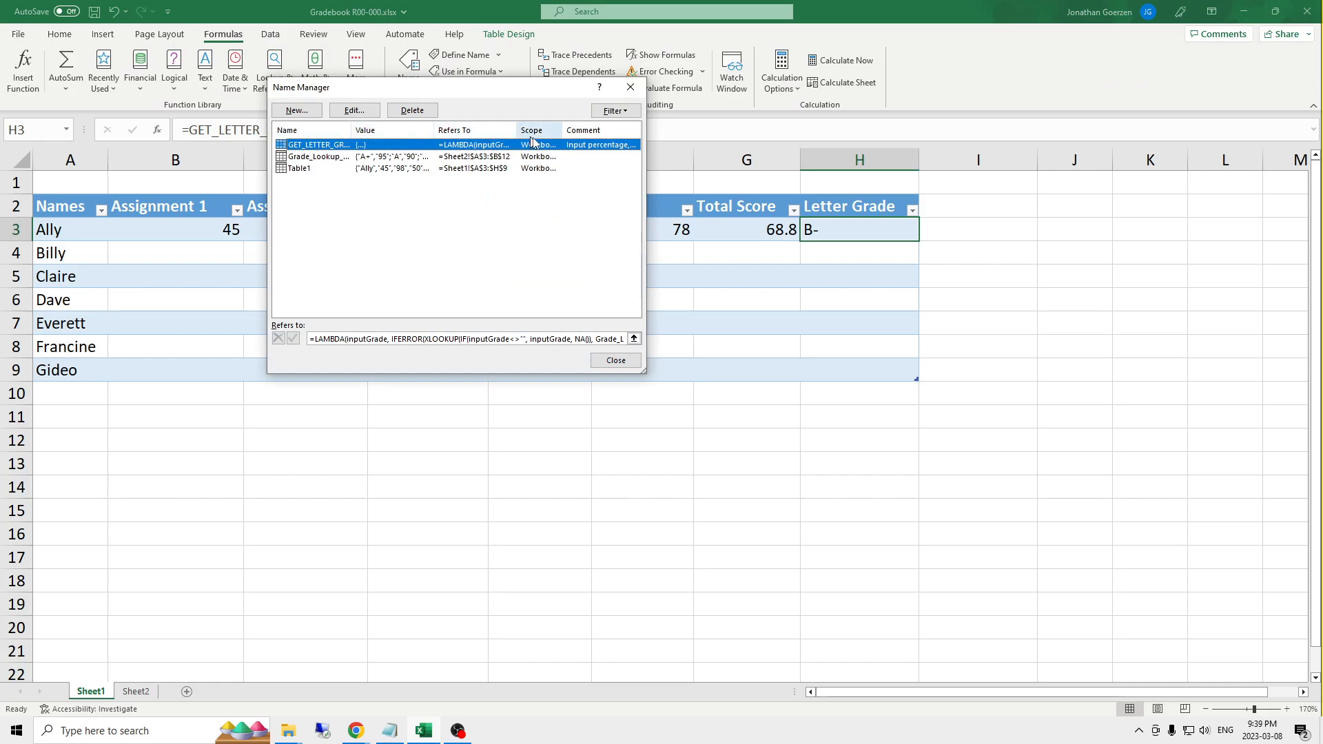
{"action": "left_click_drag", "start_coordinate": [517, 129], "coordinate": [587, 130]}
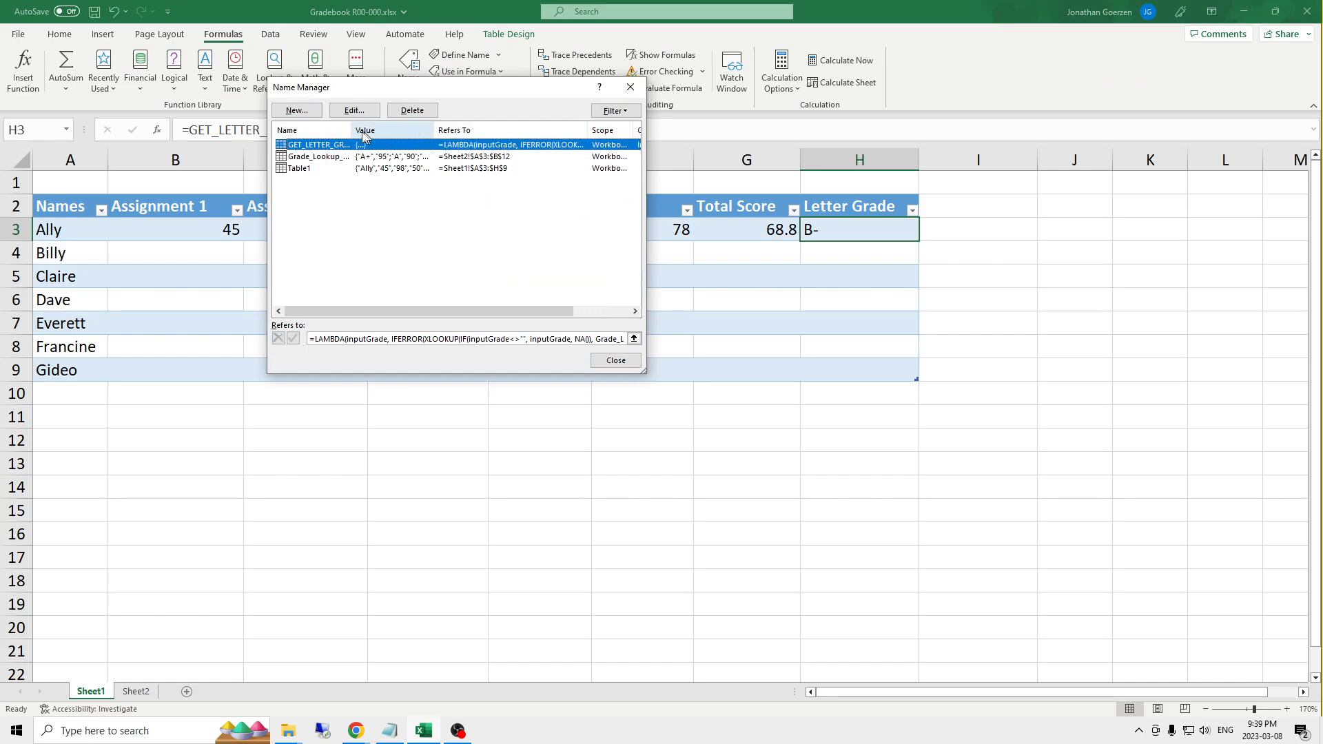
{"action": "left_click_drag", "start_coordinate": [351, 130], "coordinate": [416, 131]}
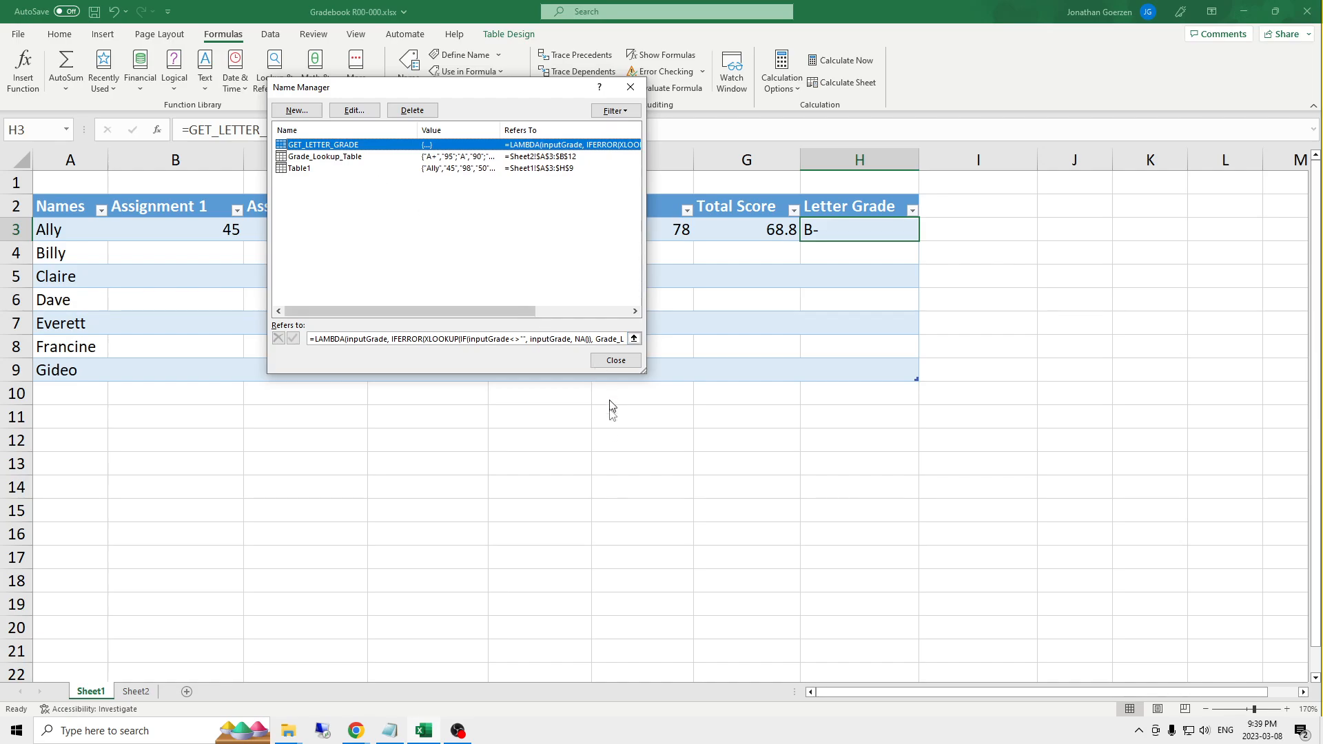
{"action": "left_click", "coordinate": [616, 361]}
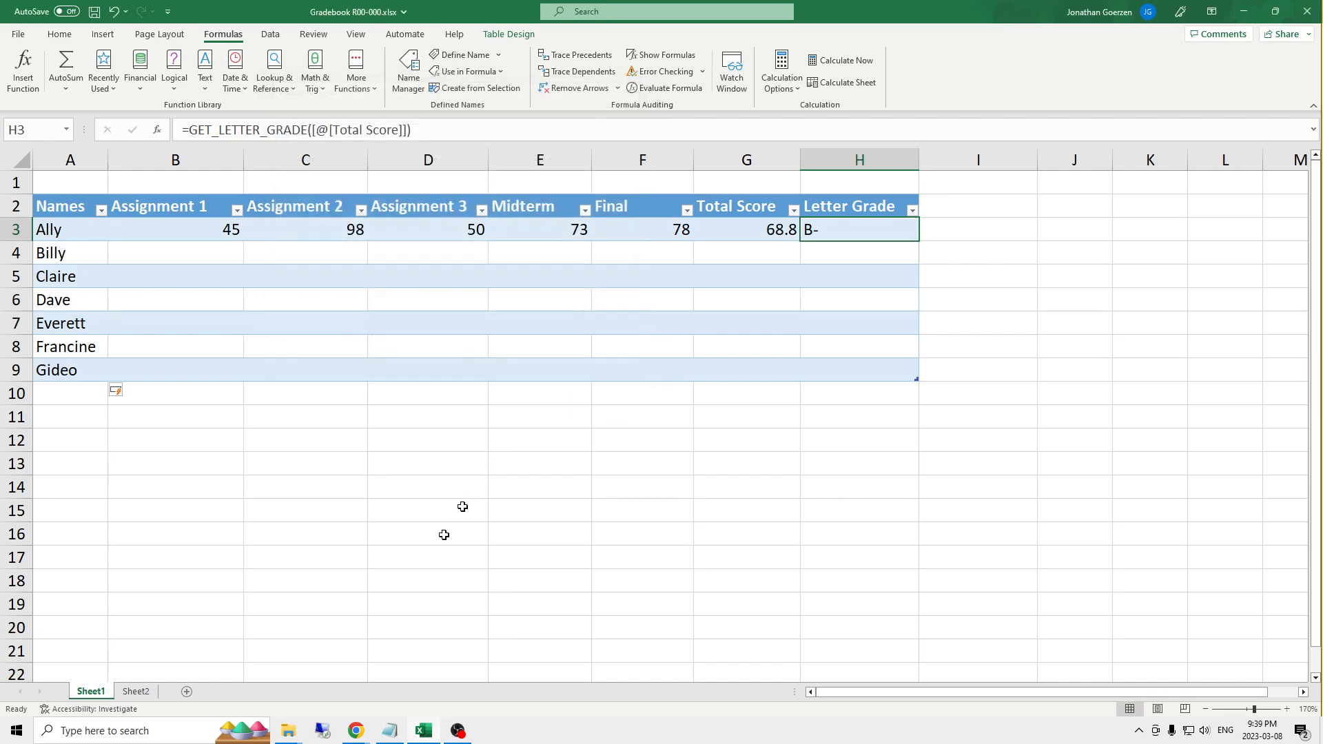
- On Sheet2, enlarge the formula bar and examine the LAMBDA and XLOOKUP formula in cell D1 without changing it
{"action": "left_click", "coordinate": [136, 691]}
{"action": "left_click", "coordinate": [266, 168]}
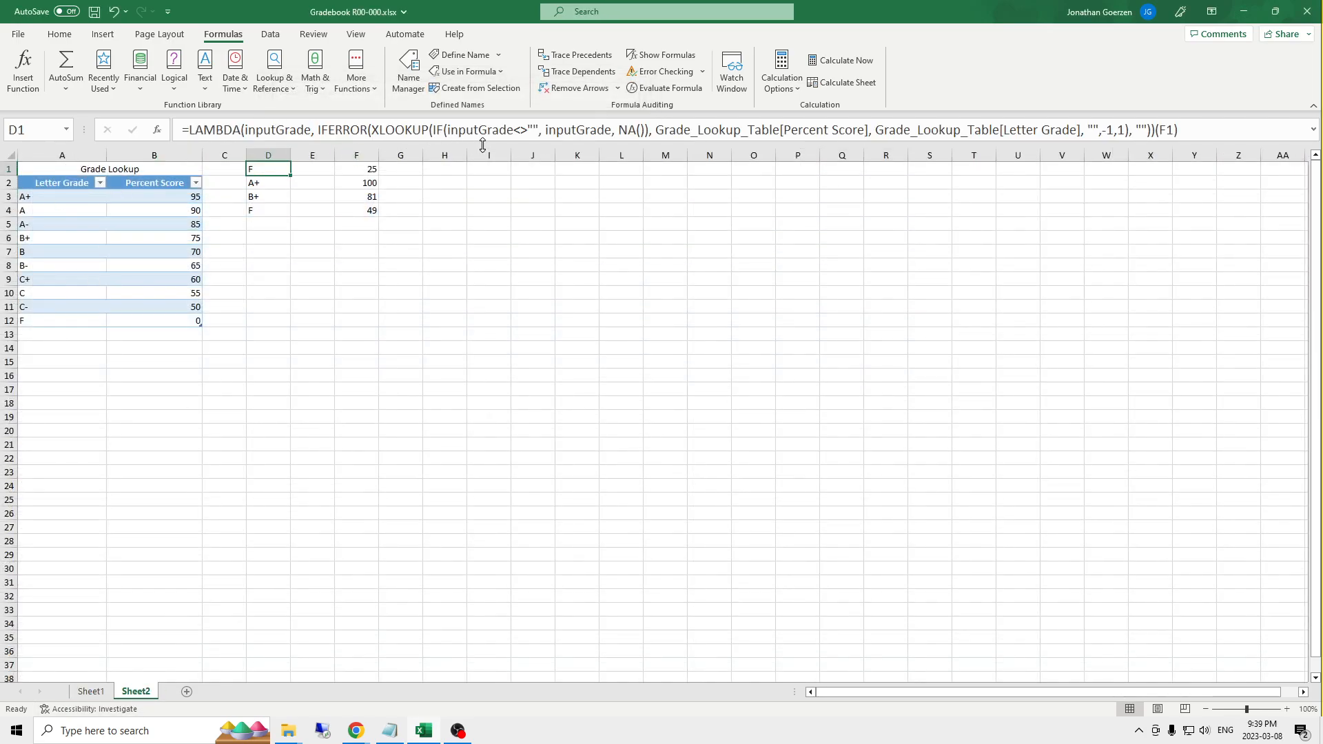
{"action": "left_click_drag", "start_coordinate": [490, 145], "coordinate": [473, 227]}
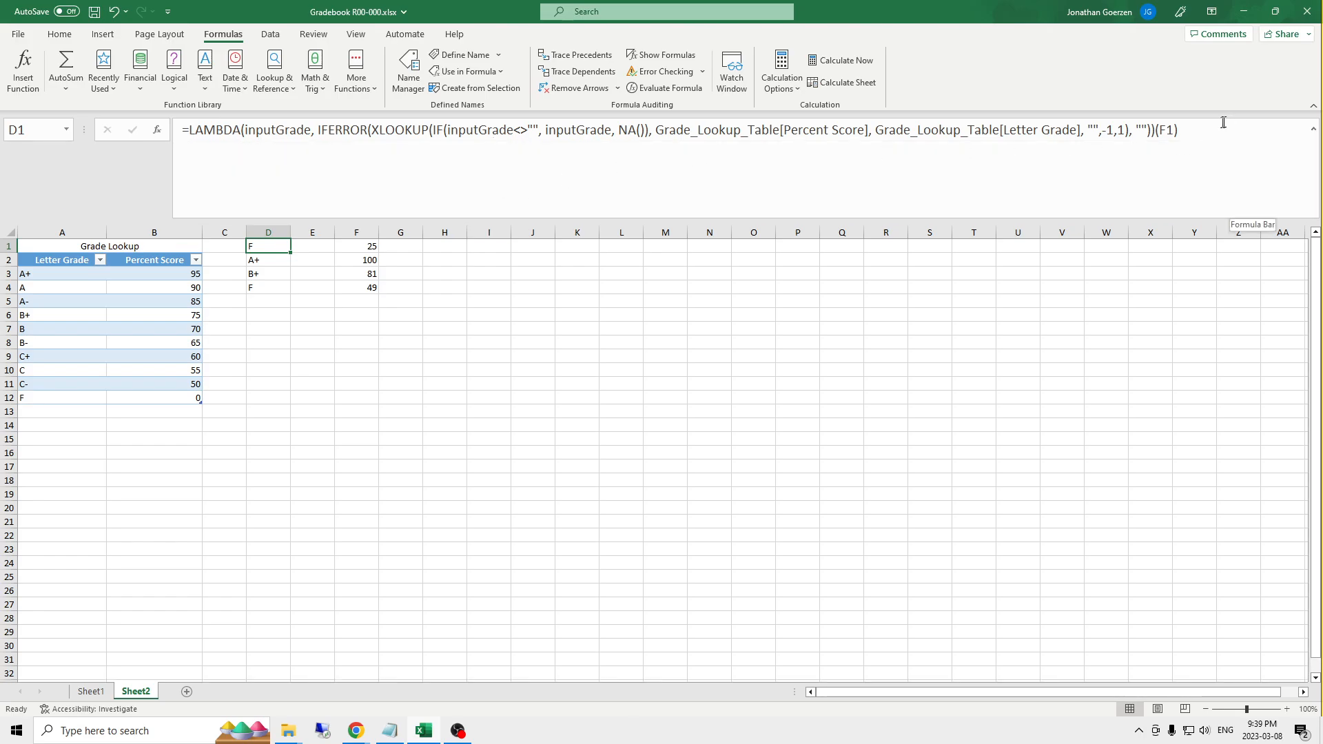
{"action": "left_click_drag", "start_coordinate": [1220, 131], "coordinate": [159, 166]}
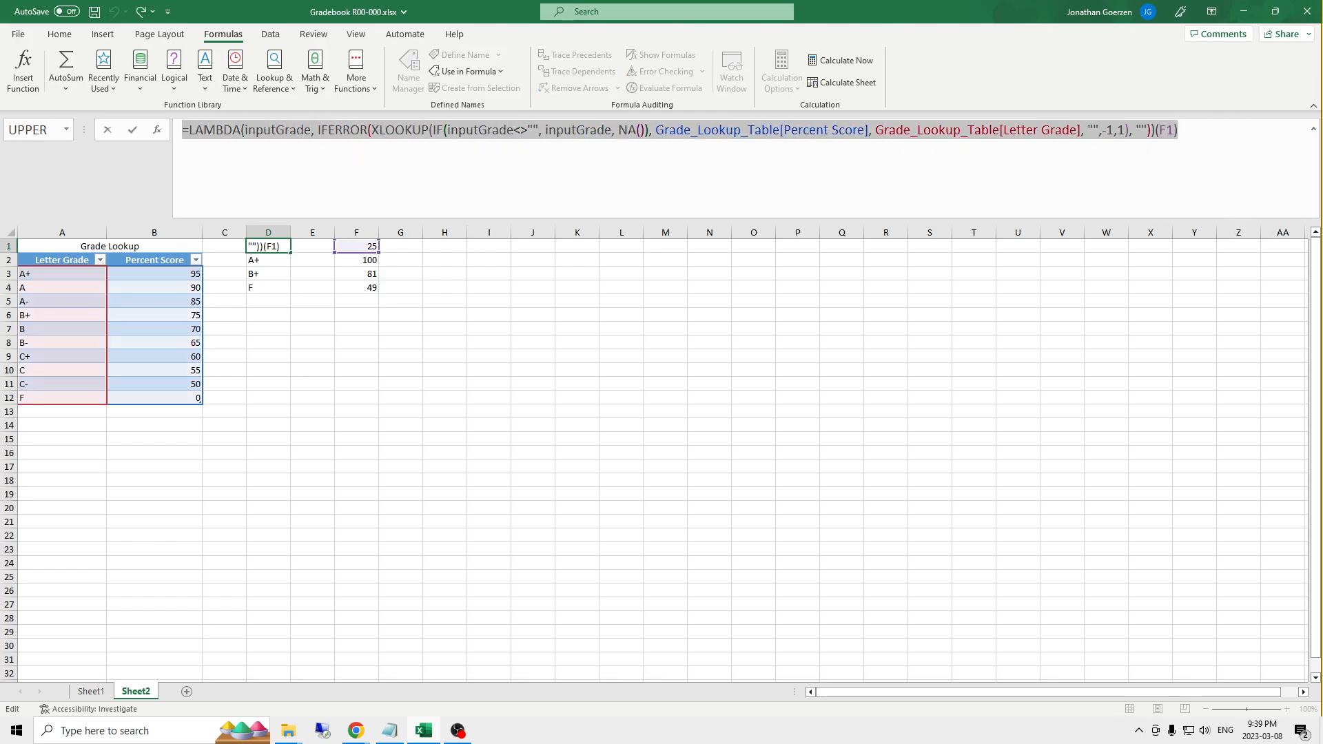
{"action": "key", "text": "Escape"}
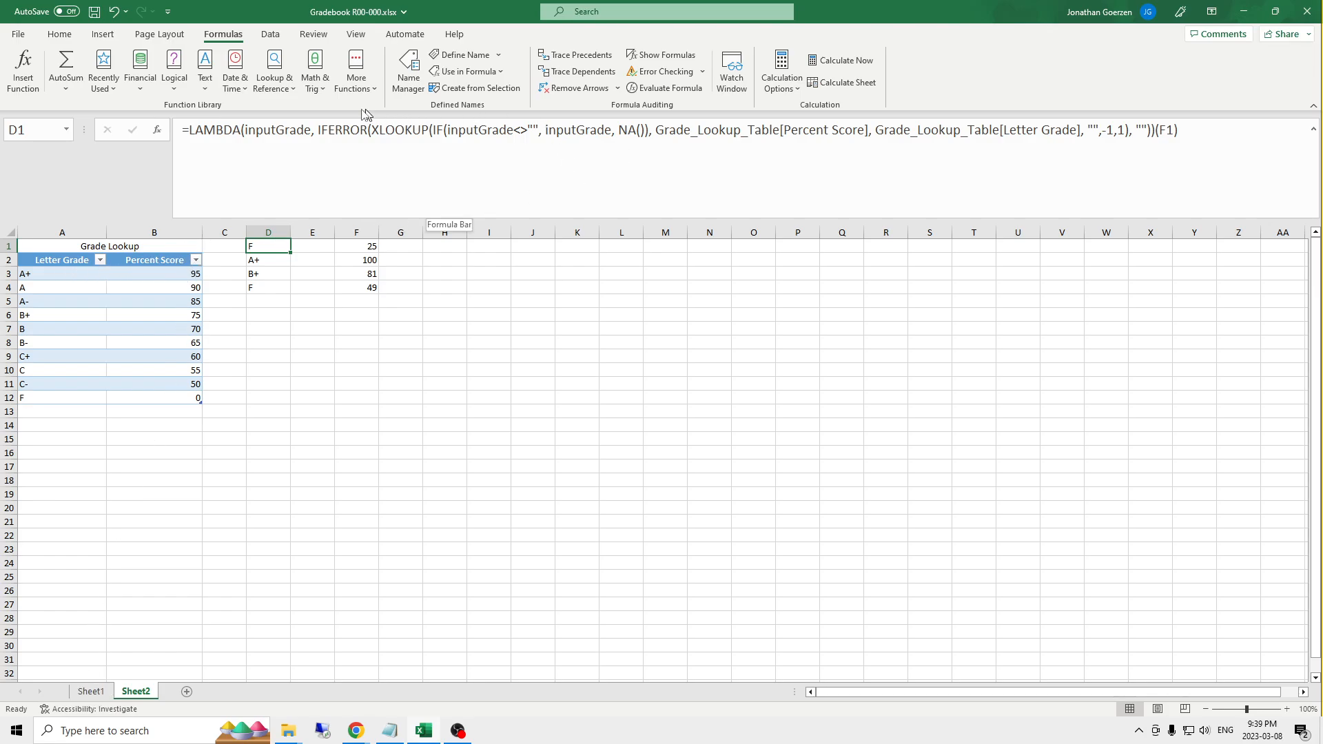
{"action": "left_click", "coordinate": [484, 157]}
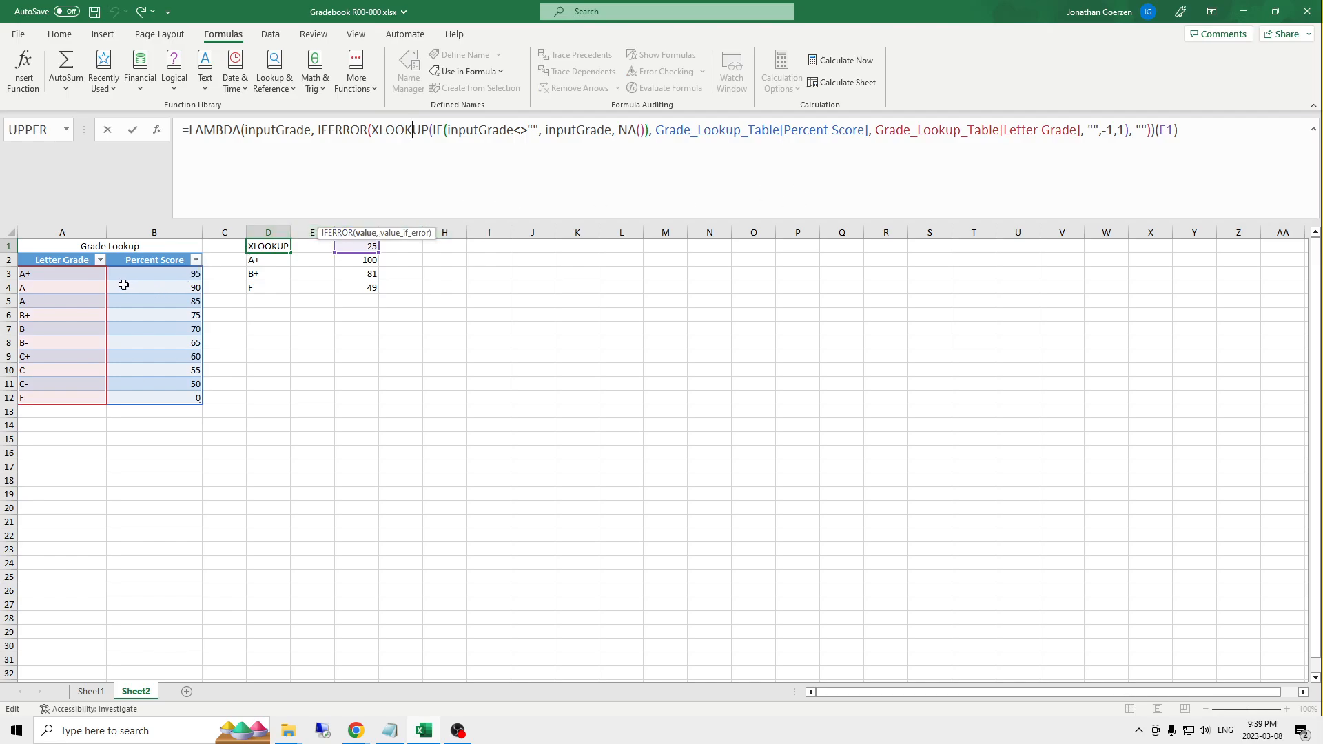
{"action": "key", "text": "ctrl+Return"}
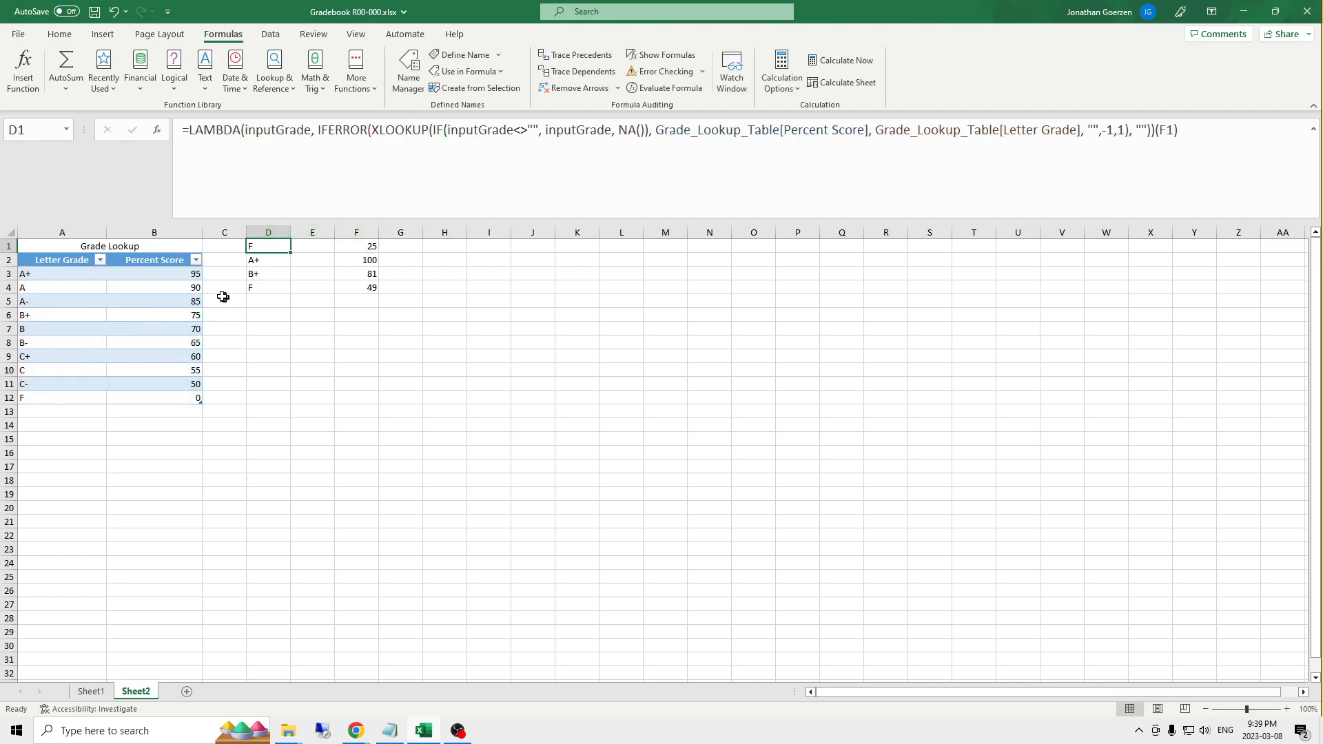
- Examine the A+ and A rows of the Grade Lookup table and their Percent Score thresholds
{"action": "left_click", "coordinate": [170, 274]}
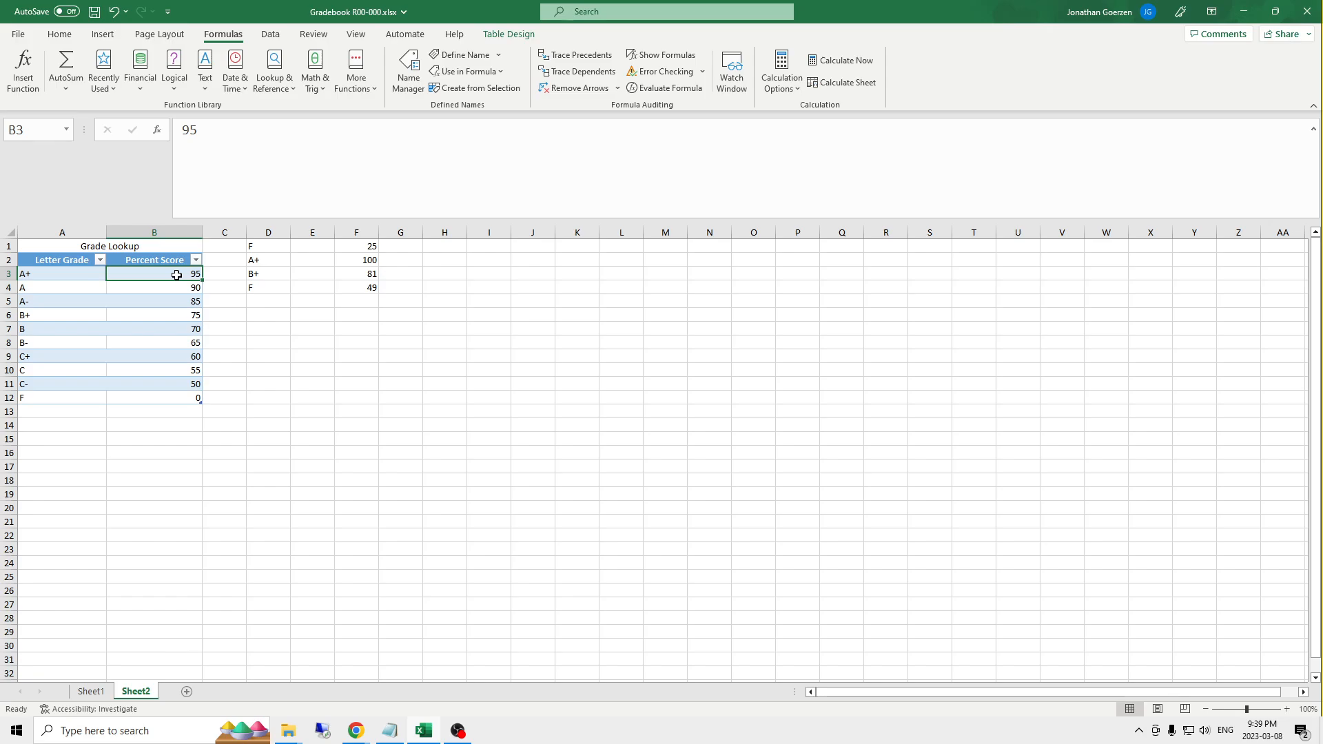
{"action": "left_click", "coordinate": [184, 288]}
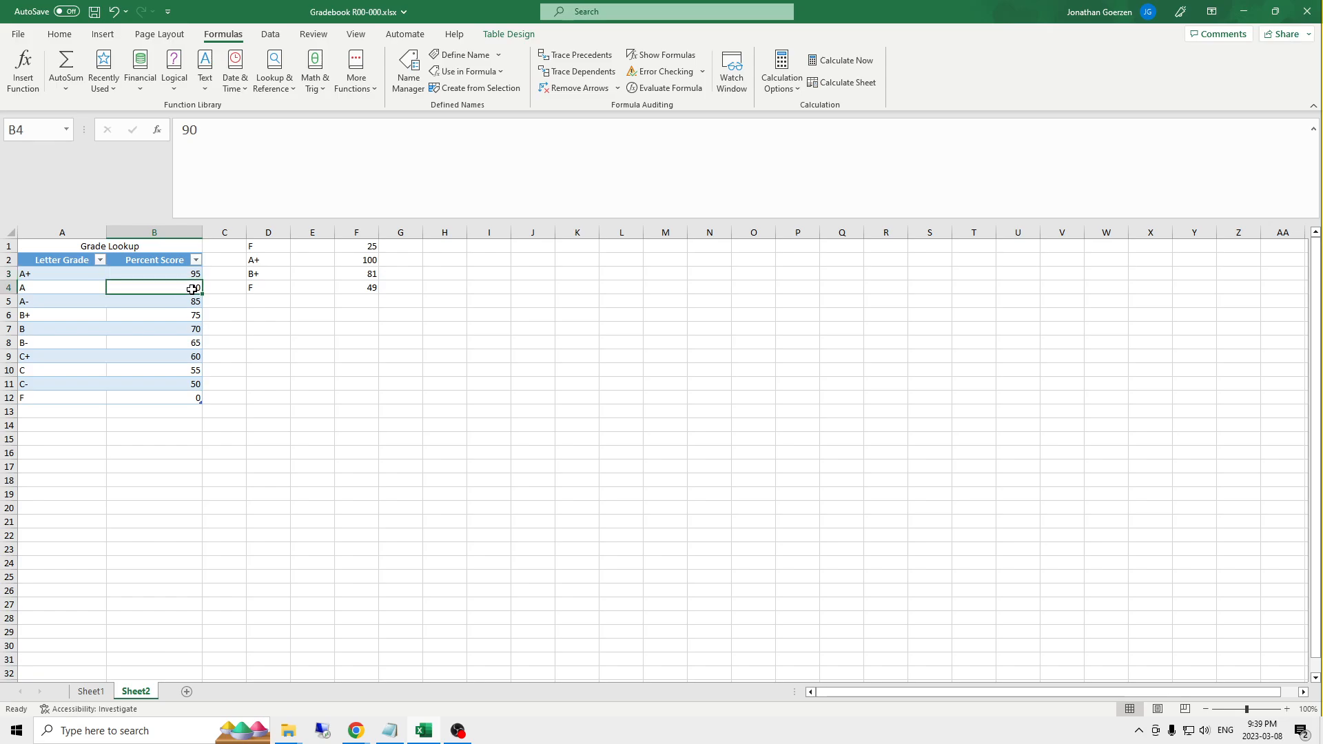
{"action": "left_click_drag", "start_coordinate": [191, 289], "coordinate": [39, 287]}
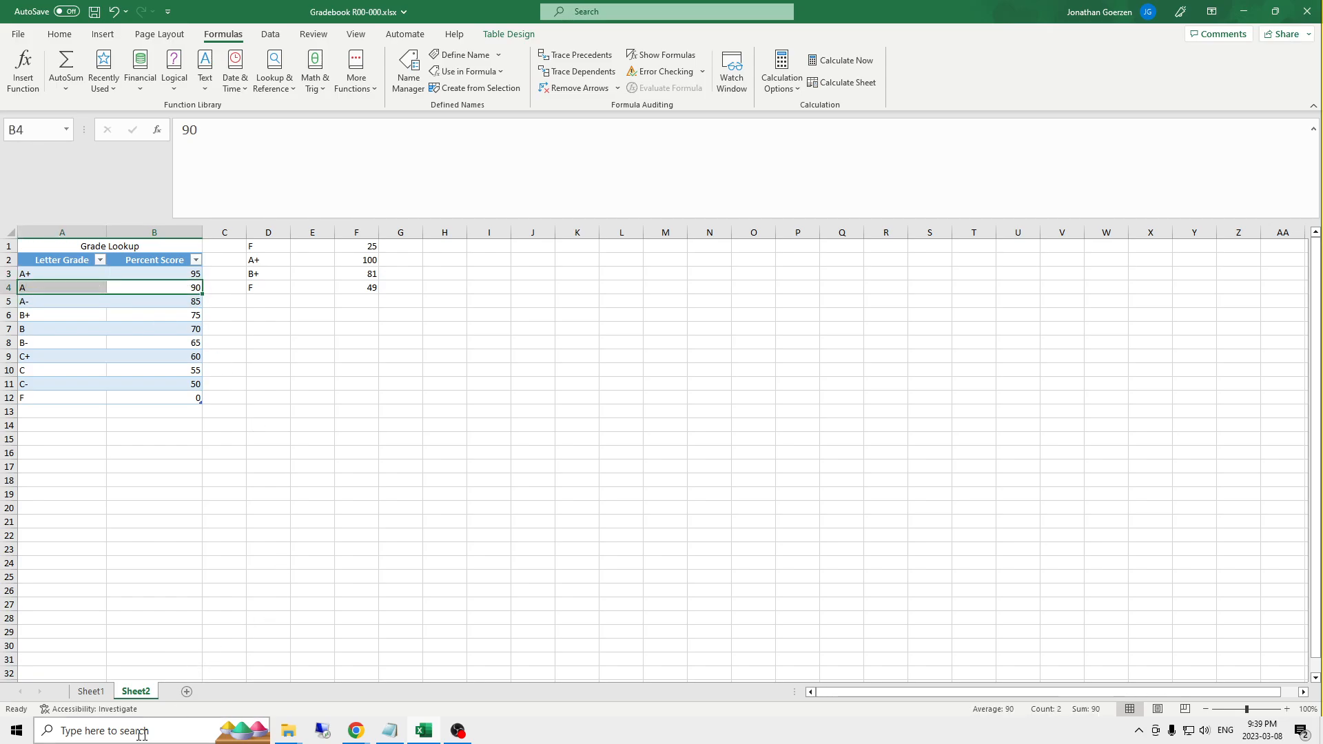
- On Sheet1, test the Letter Grade lookup by entering 94 as the first student's Total Score, and undo that entry
{"action": "left_click", "coordinate": [92, 690]}
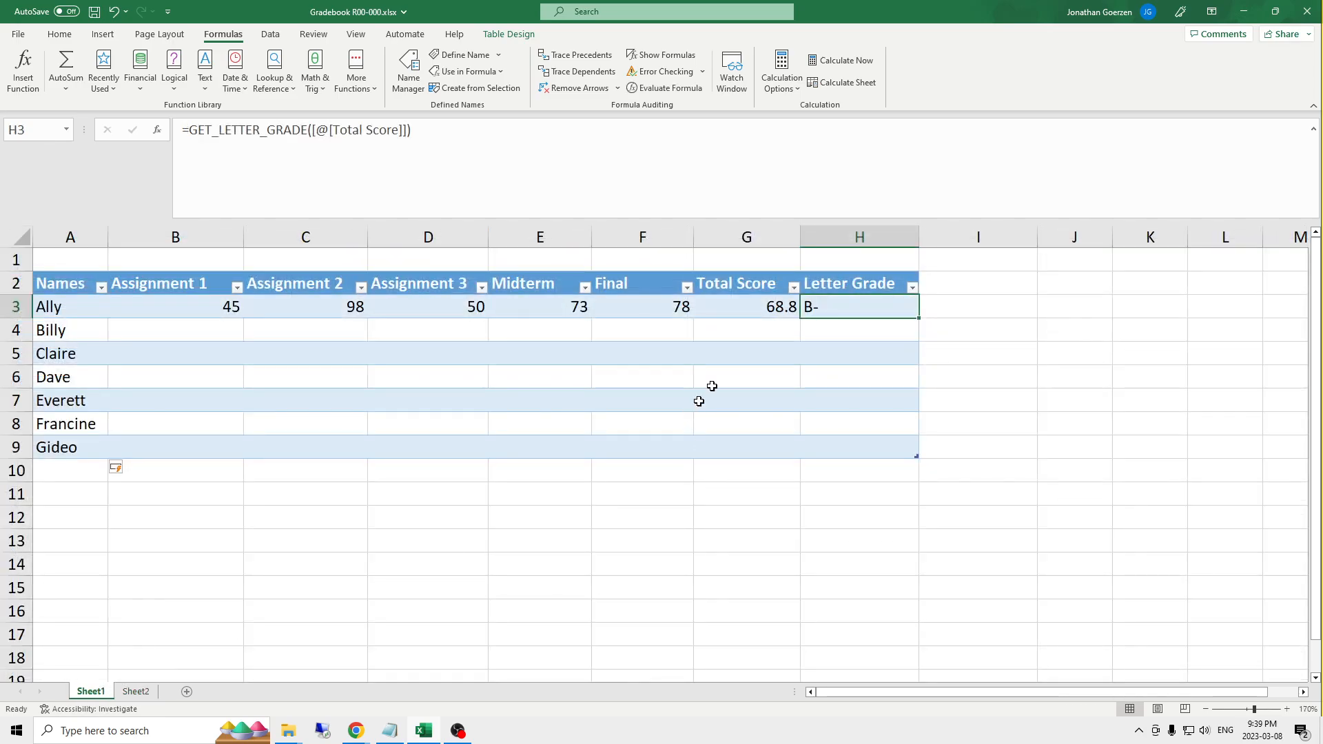
{"action": "left_click", "coordinate": [779, 310]}
{"action": "type", "text": "94"}
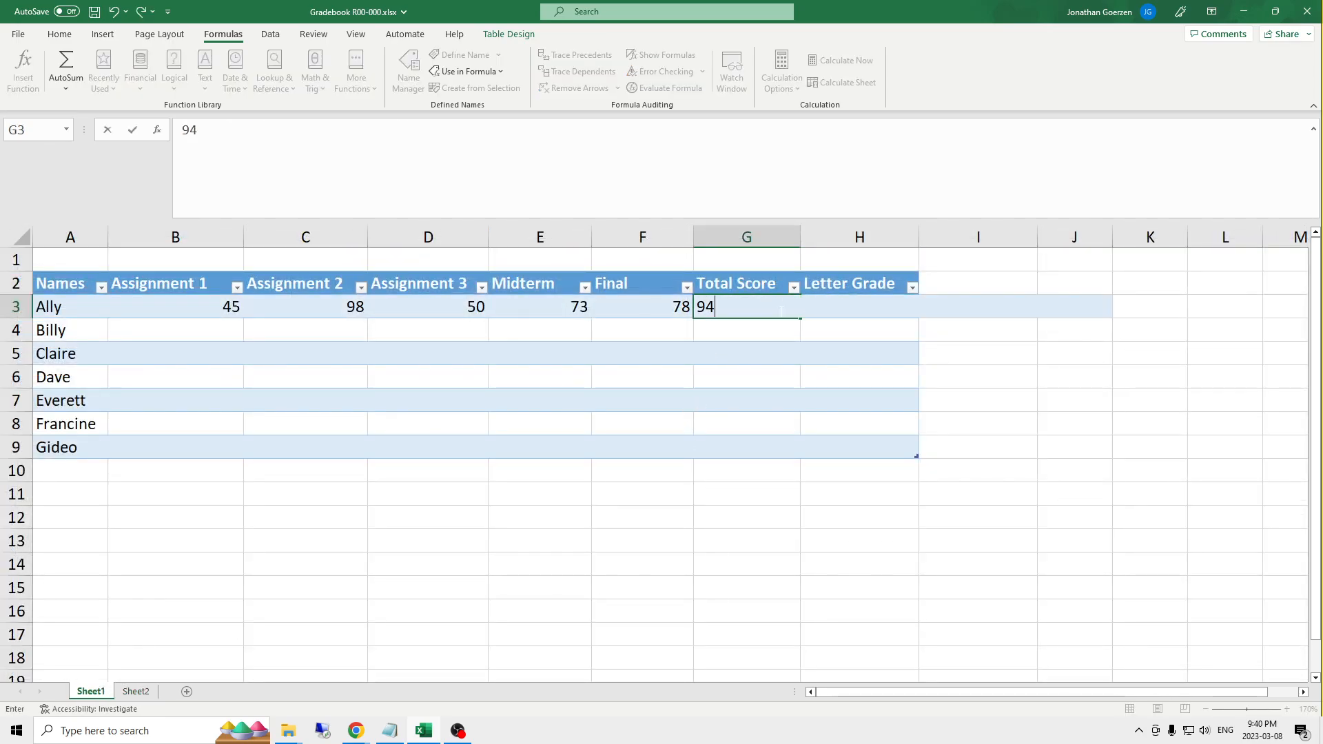
{"action": "key", "text": "Return"}
{"action": "left_click", "coordinate": [779, 311]}
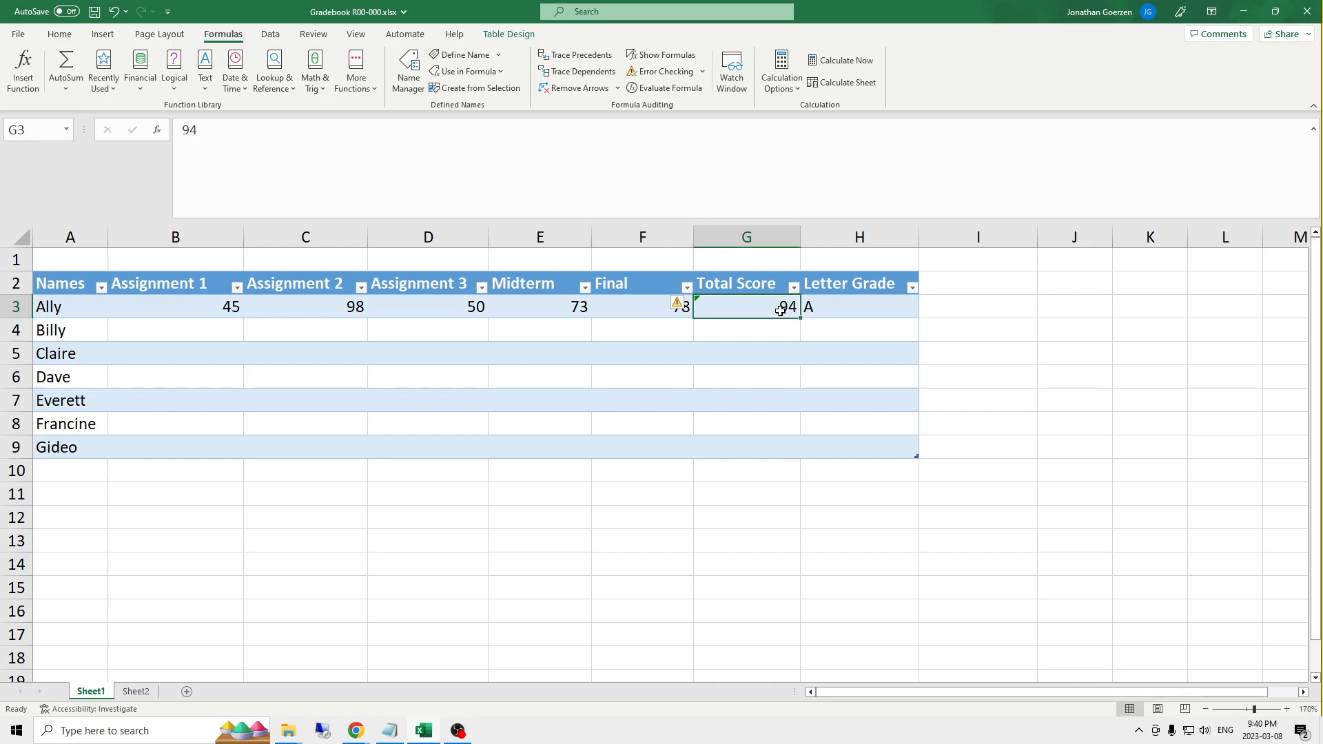
{"action": "key", "text": "ctrl+z"}
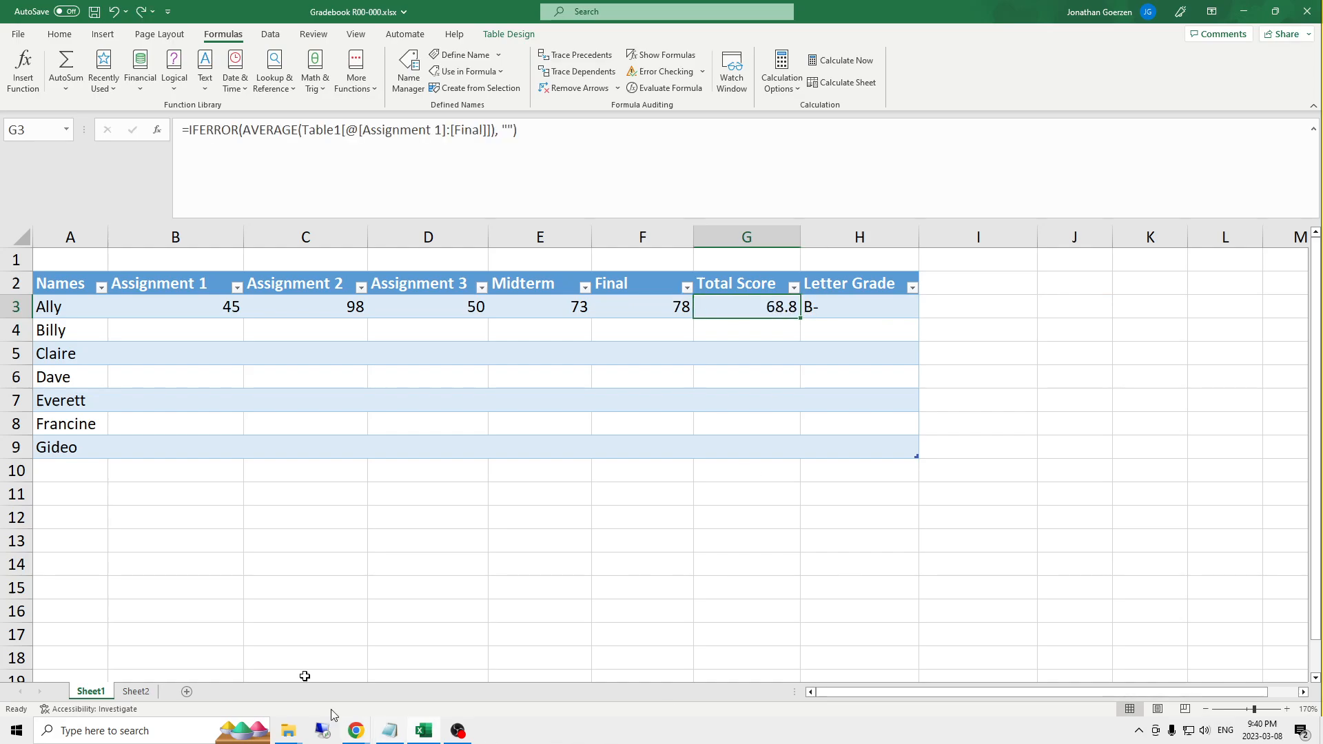
- Shrink the formula bar to a single line and mark the empty cells A1:H1 above the table header
{"action": "left_click", "coordinate": [281, 486]}
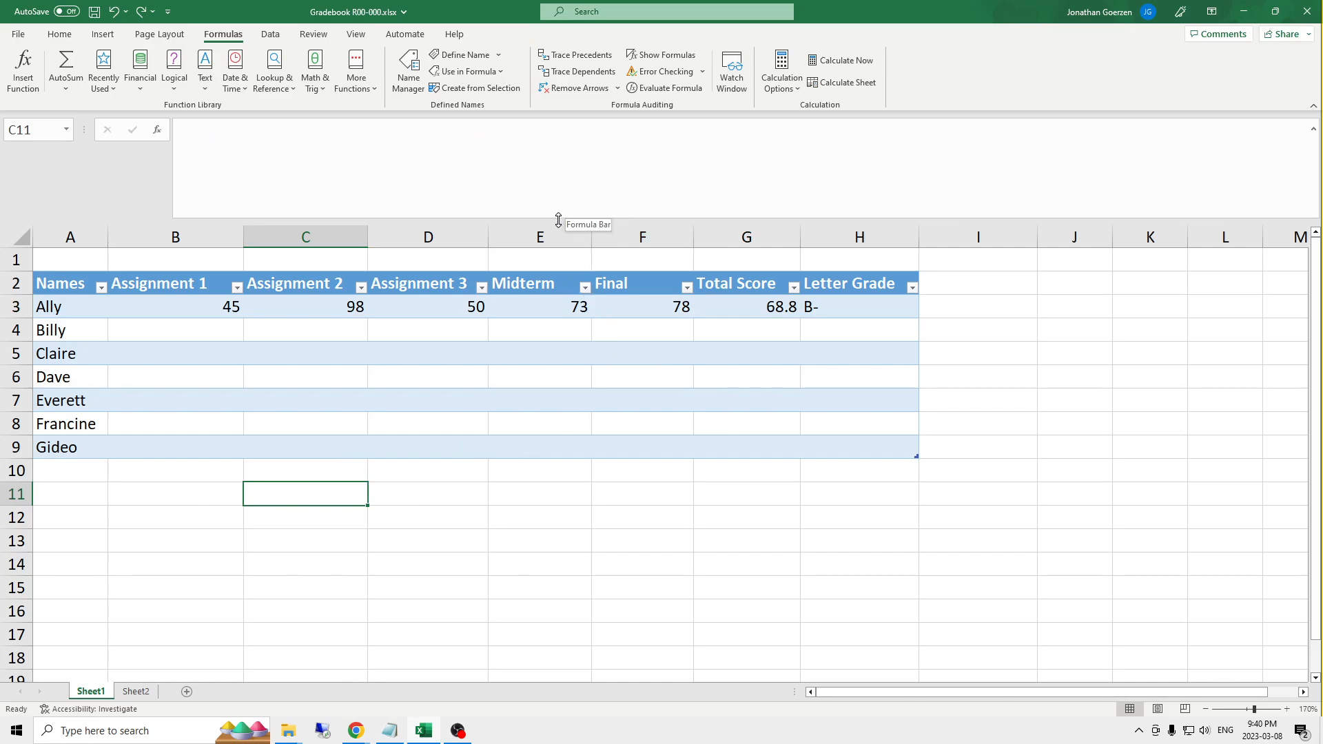
{"action": "left_click_drag", "start_coordinate": [558, 221], "coordinate": [475, 96]}
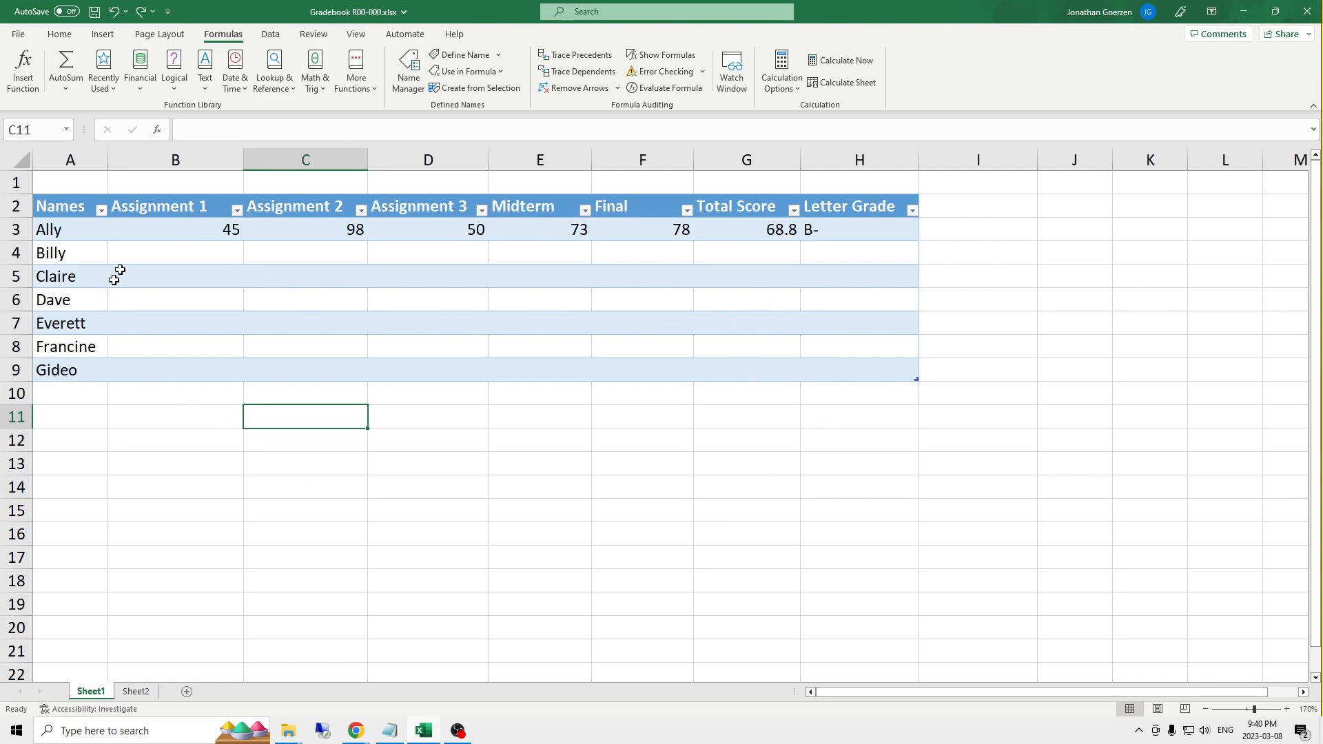
{"action": "left_click_drag", "start_coordinate": [51, 184], "coordinate": [859, 183]}
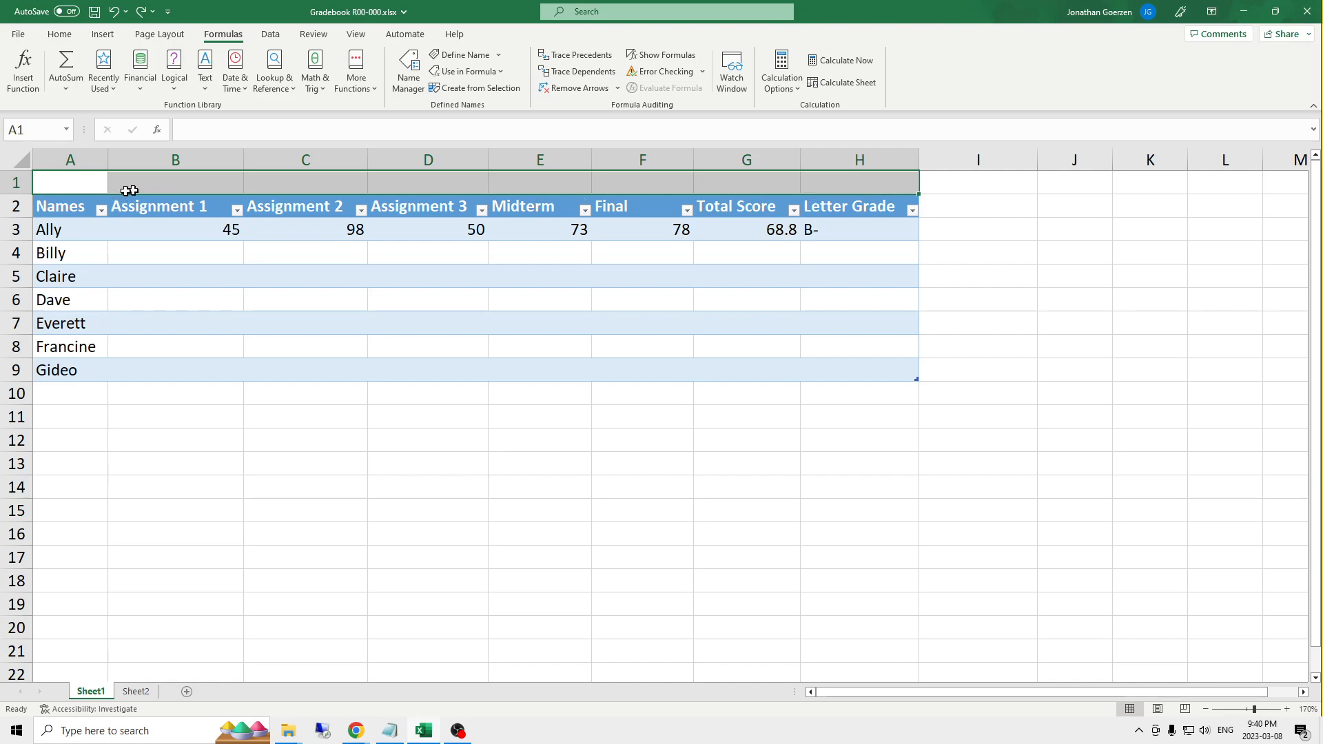
{"action": "left_click", "coordinate": [86, 185]}
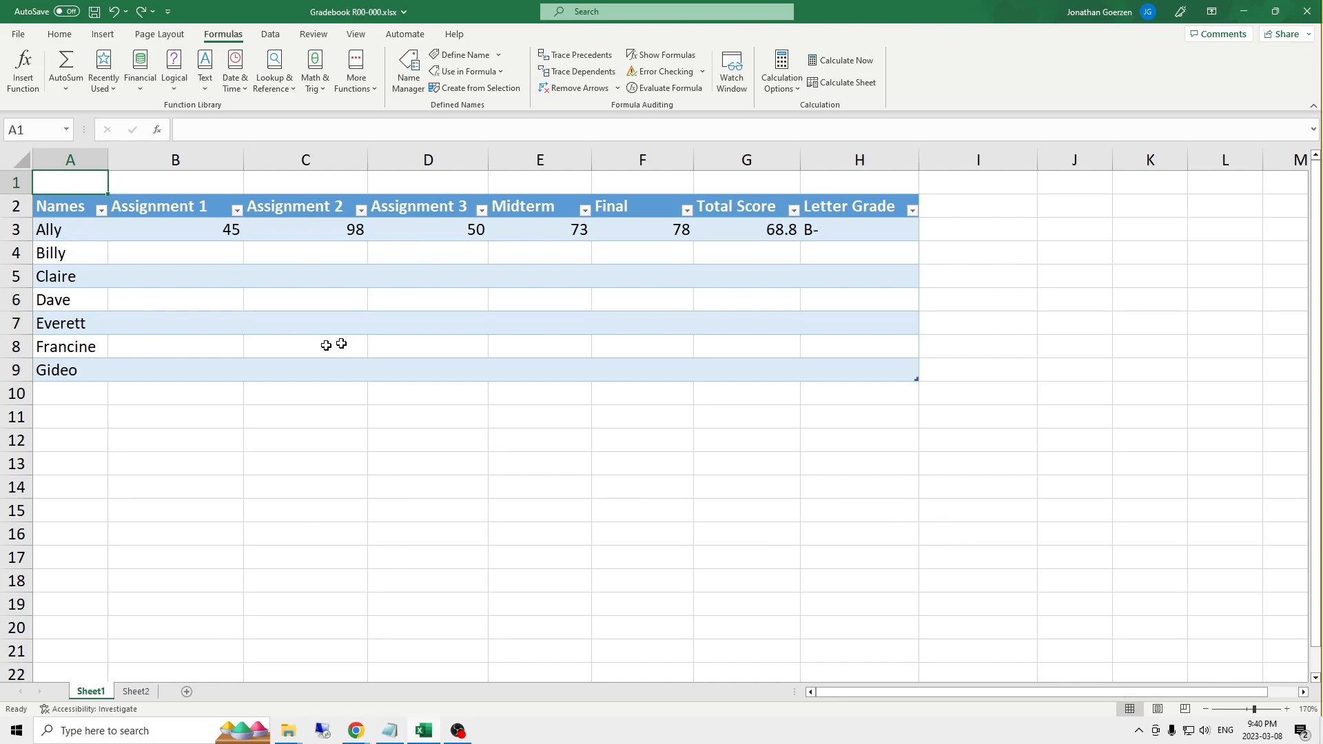
- Add the missing final letter to the last student's name in A9 and select the empty range A10:H14 below the table
{"action": "left_click", "coordinate": [87, 366]}
{"action": "left_click", "coordinate": [348, 130]}
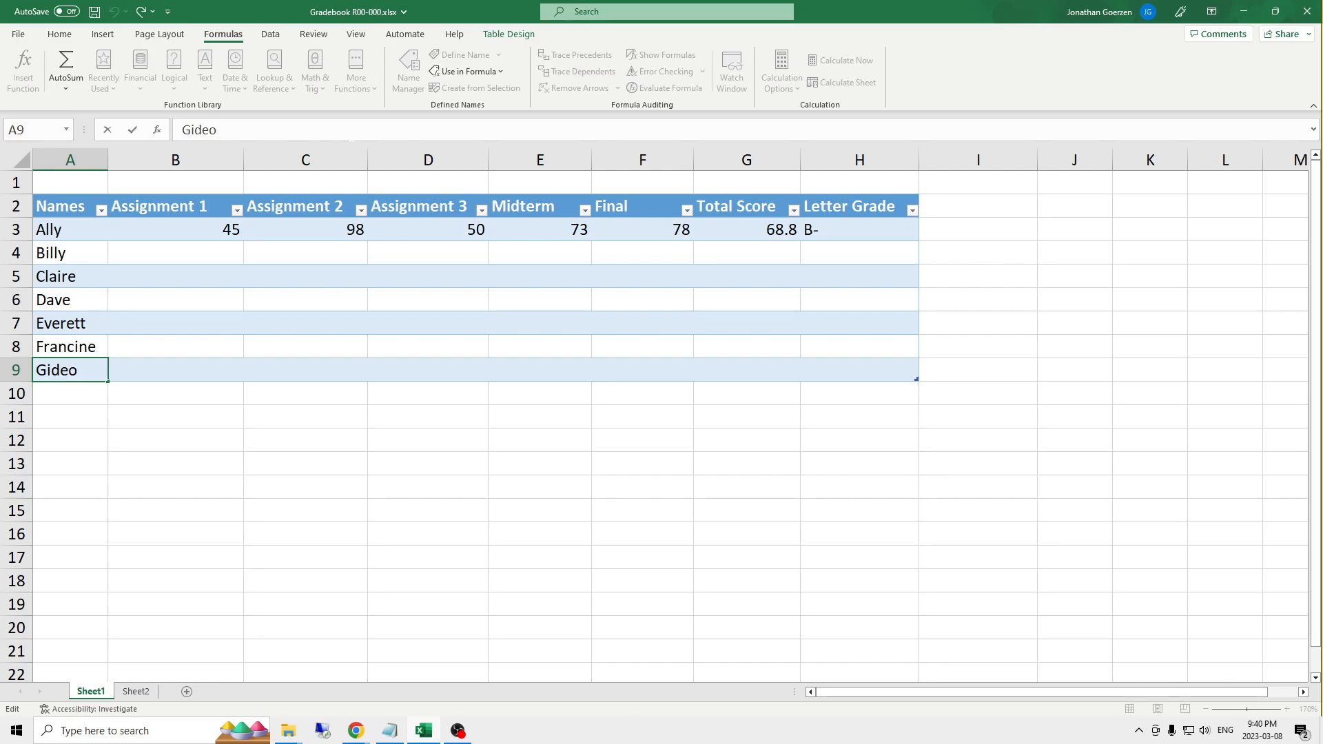
{"action": "key", "text": "Return"}
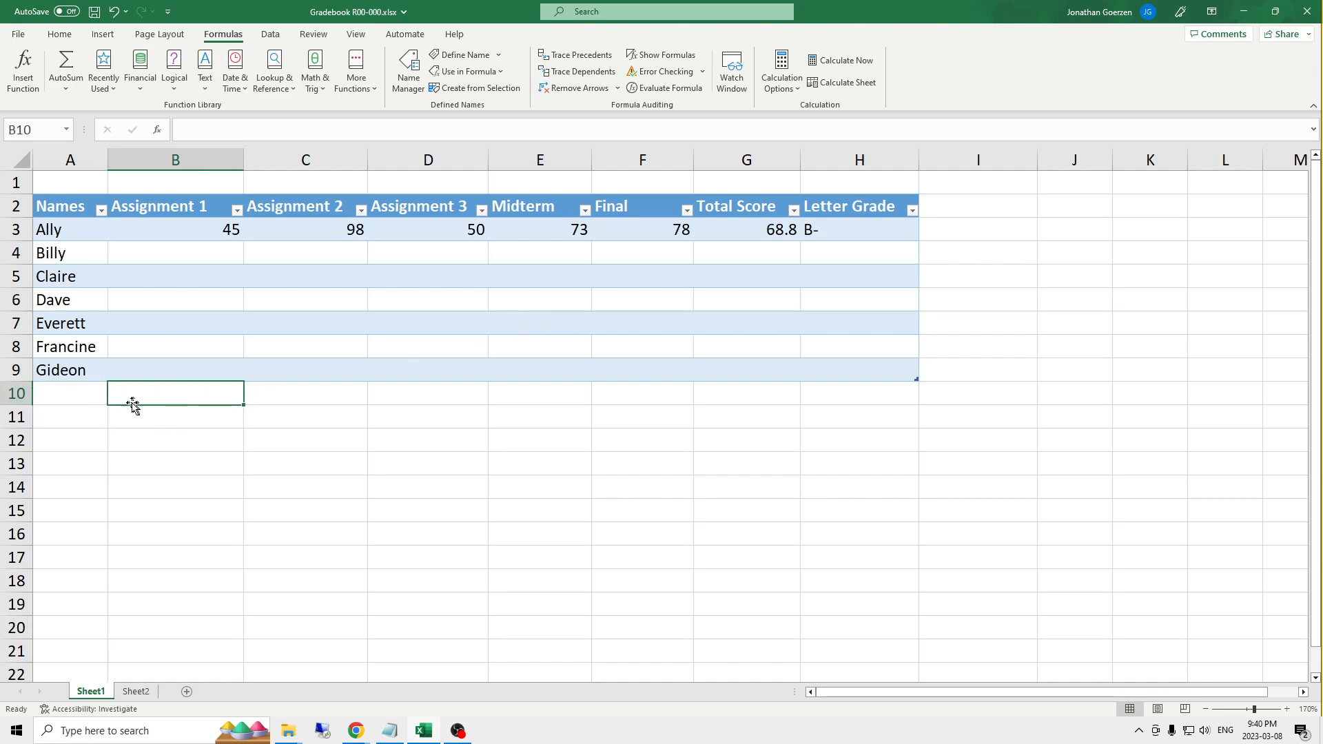
{"action": "left_click_drag", "start_coordinate": [138, 402], "coordinate": [832, 493]}
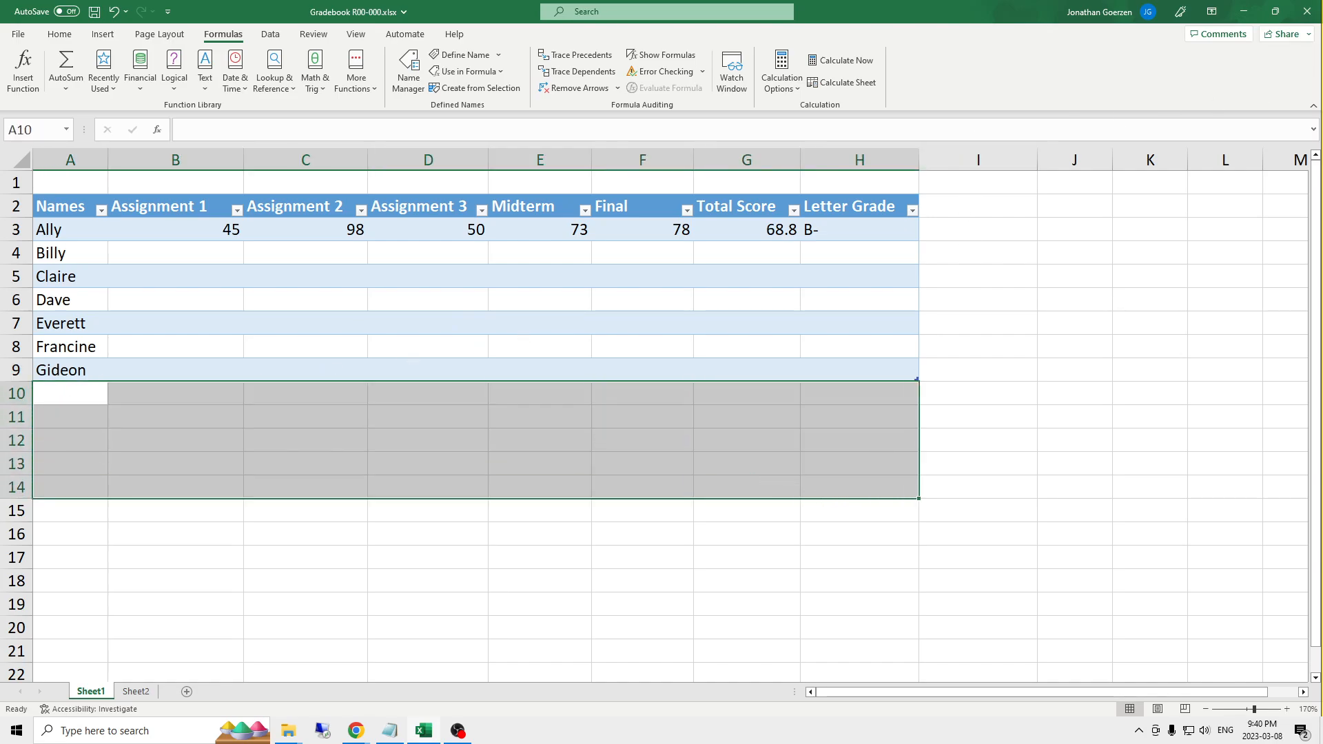